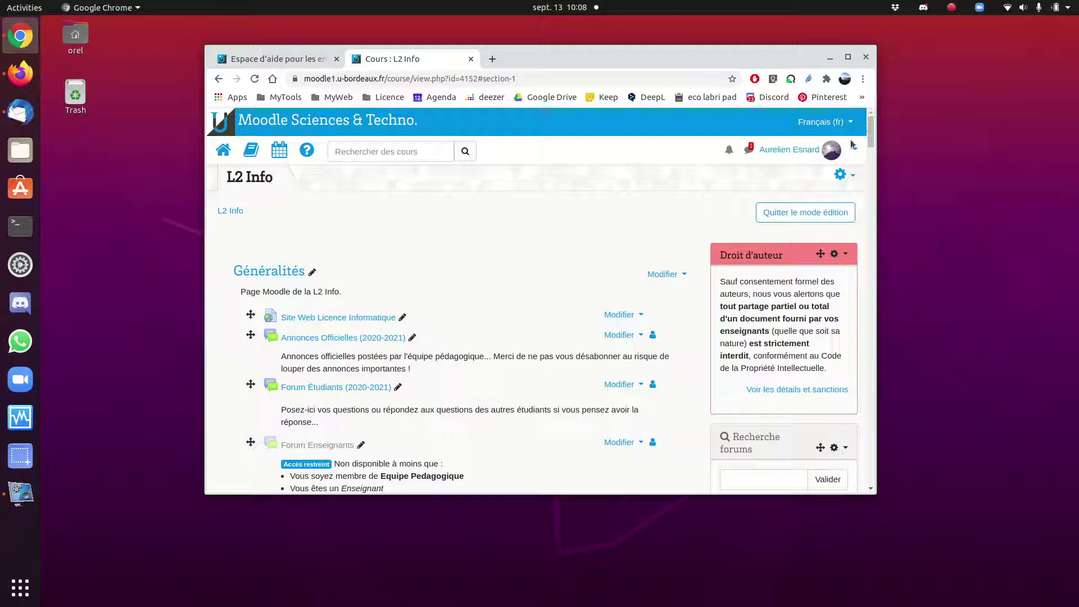
- In Les Enseignements du S3, pick 'Réunion Zoom' from the activity chooser and add it
scroll(871, 146, down, 4)
drag(871, 151, 877, 184)
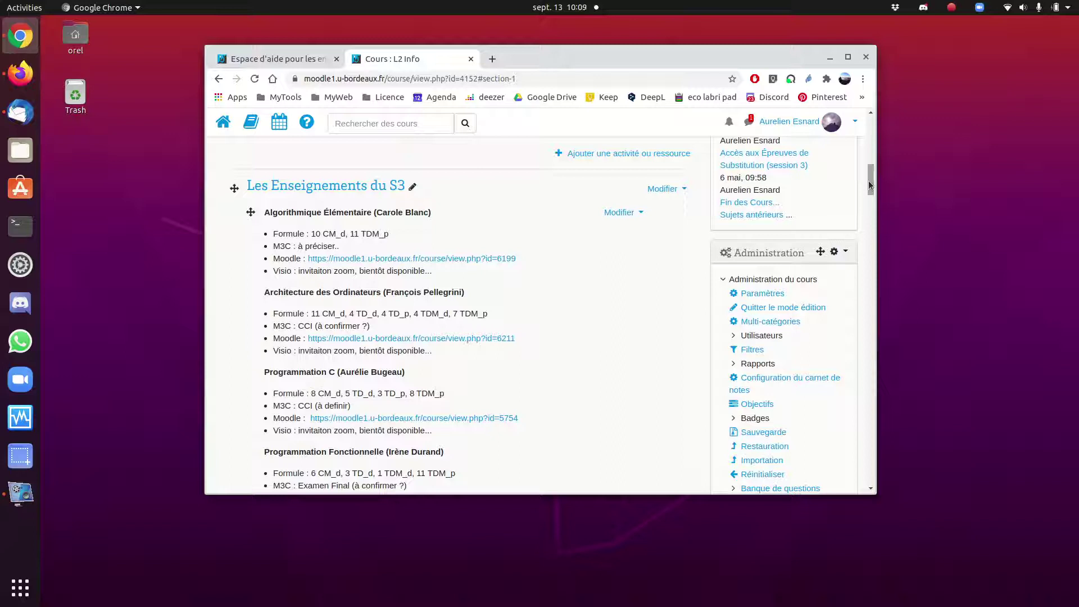
drag(868, 180, 866, 115)
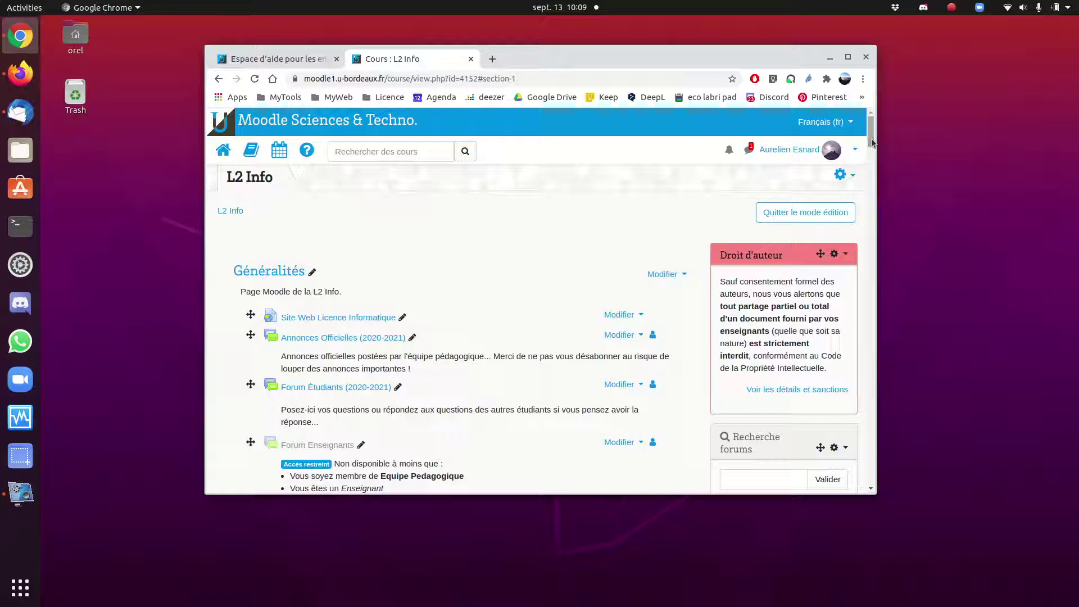
drag(872, 142, 865, 206)
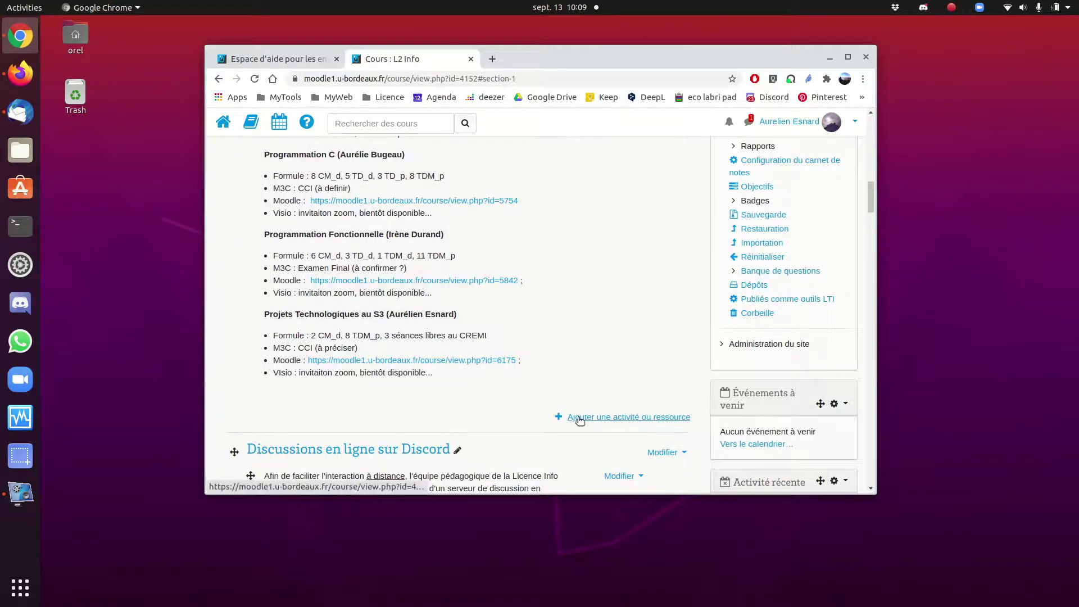
click(580, 417)
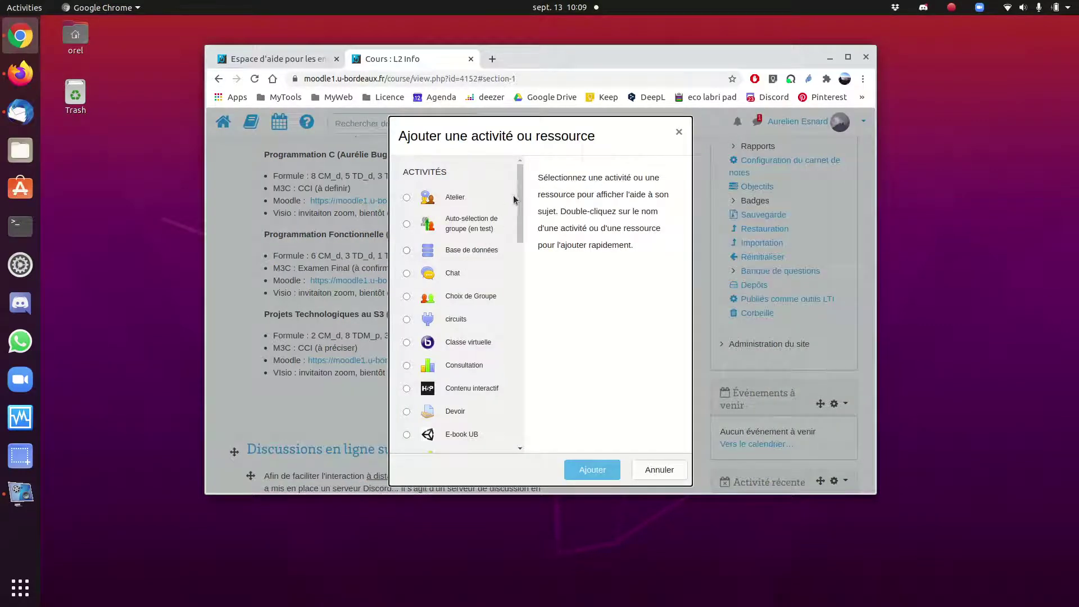
drag(520, 200, 521, 353)
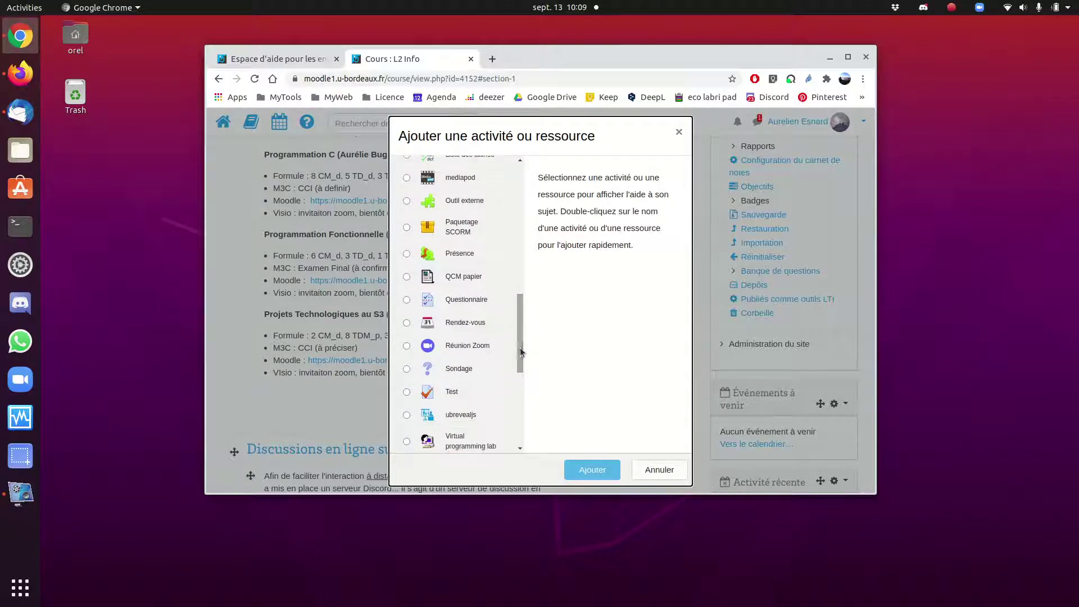
click(416, 346)
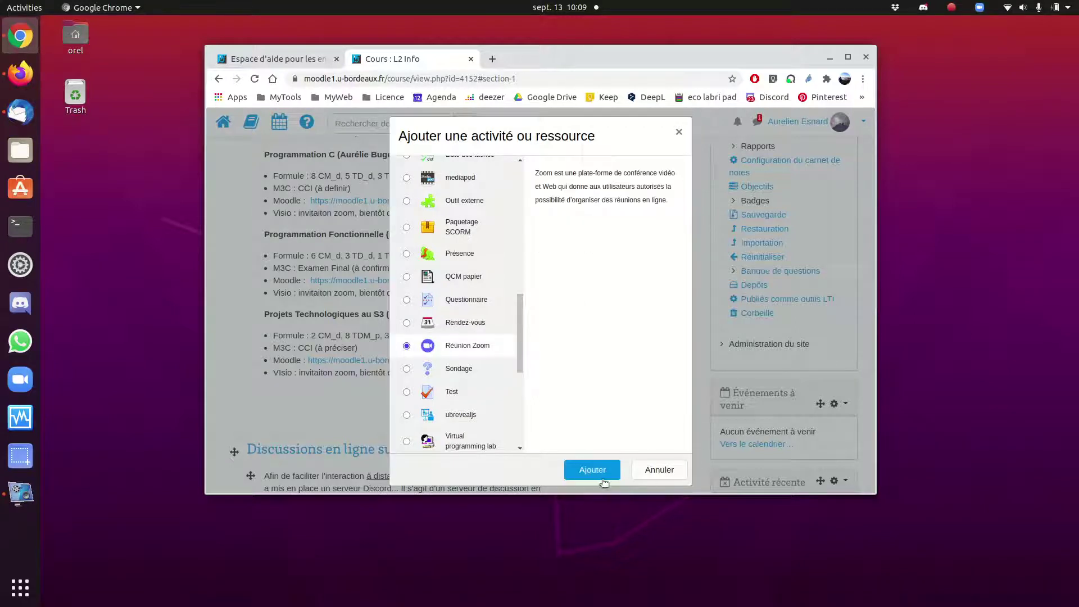
click(602, 474)
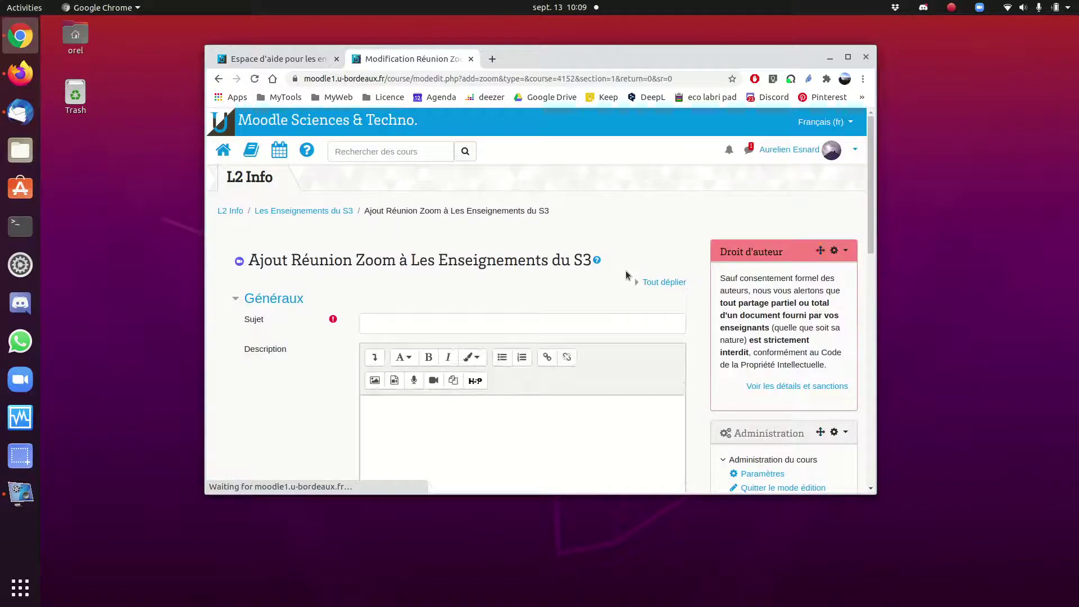
- Enter subject 'Cours en Visio' and description 'Prochaines séances : (...)' in the meeting form
click(397, 329)
text(Cours en Visio)
click(374, 416)
drag(875, 258, 867, 290)
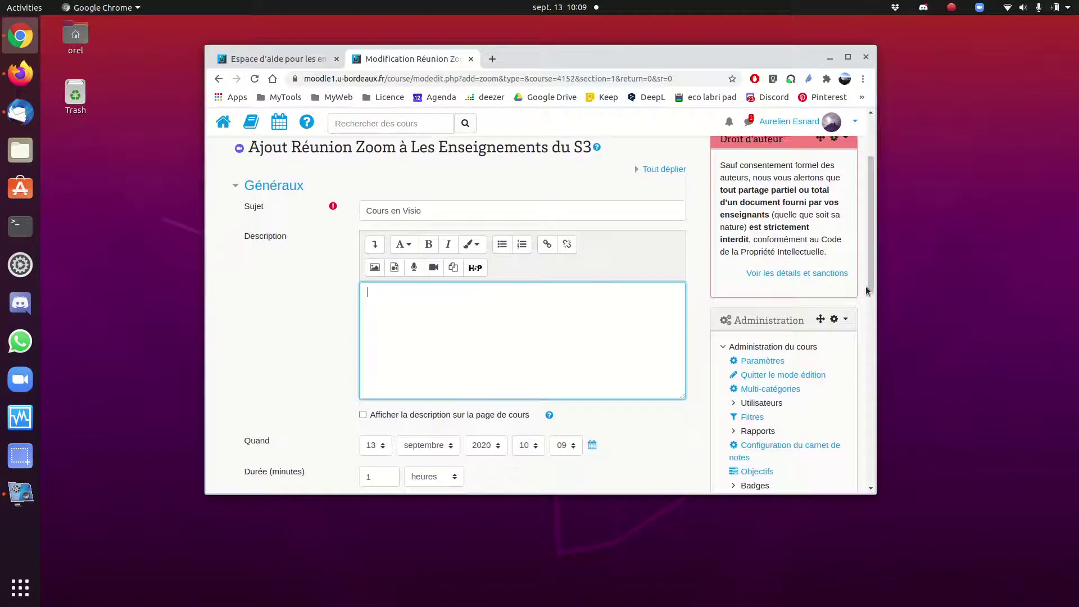
text(Prochaines séances : lun)
key(BackSpace)
key(BackSpace)
key(BackSpace)
text((...))
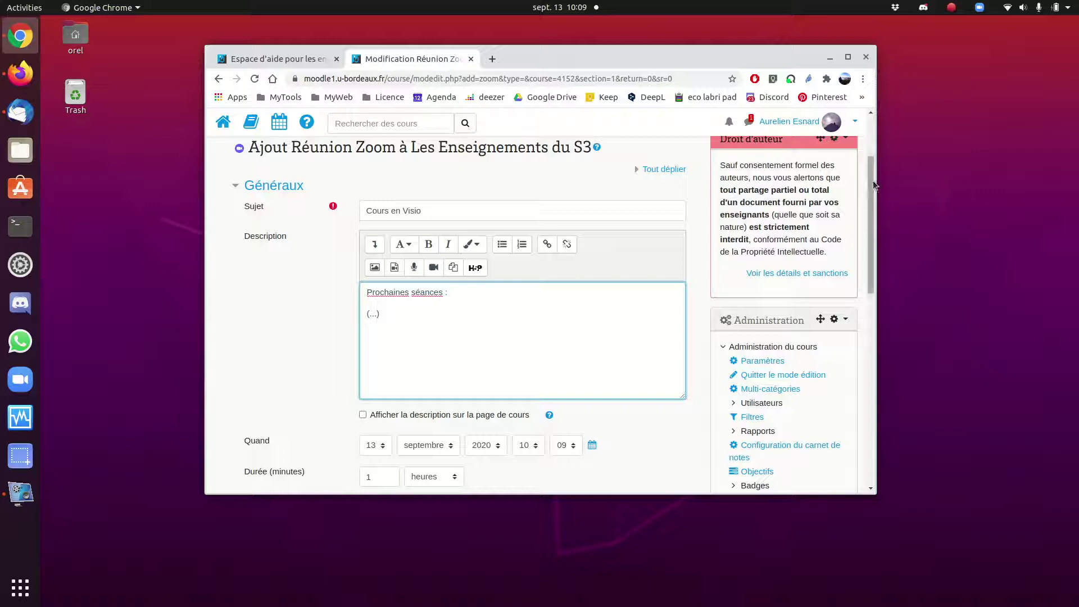
scroll(874, 185, down, 2)
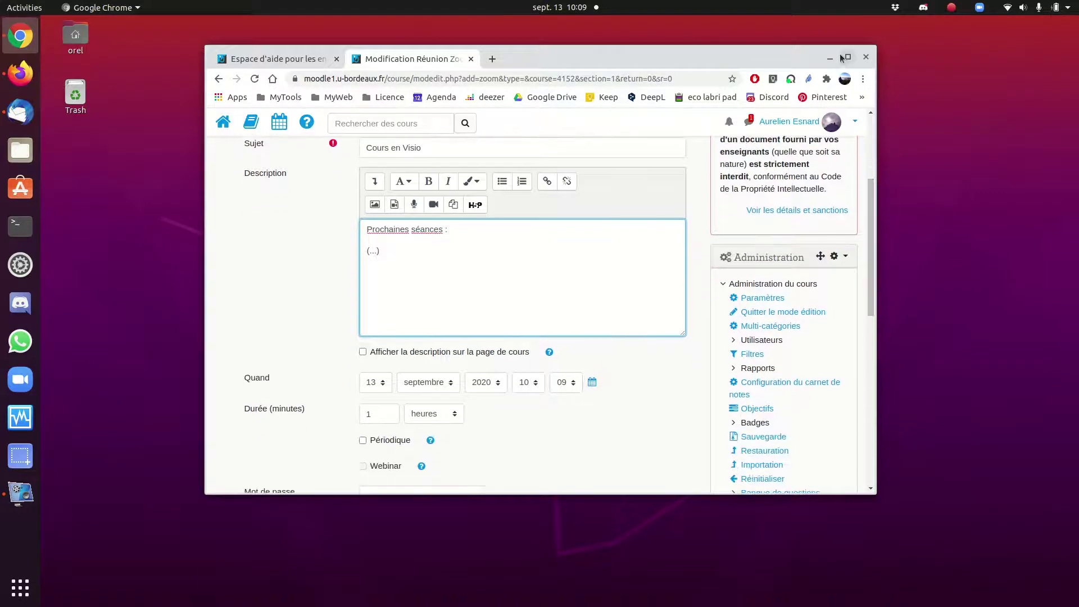
click(847, 58)
- Tick Périodique and overwrite the generated meeting password with a new one
scroll(1072, 298, down, 2)
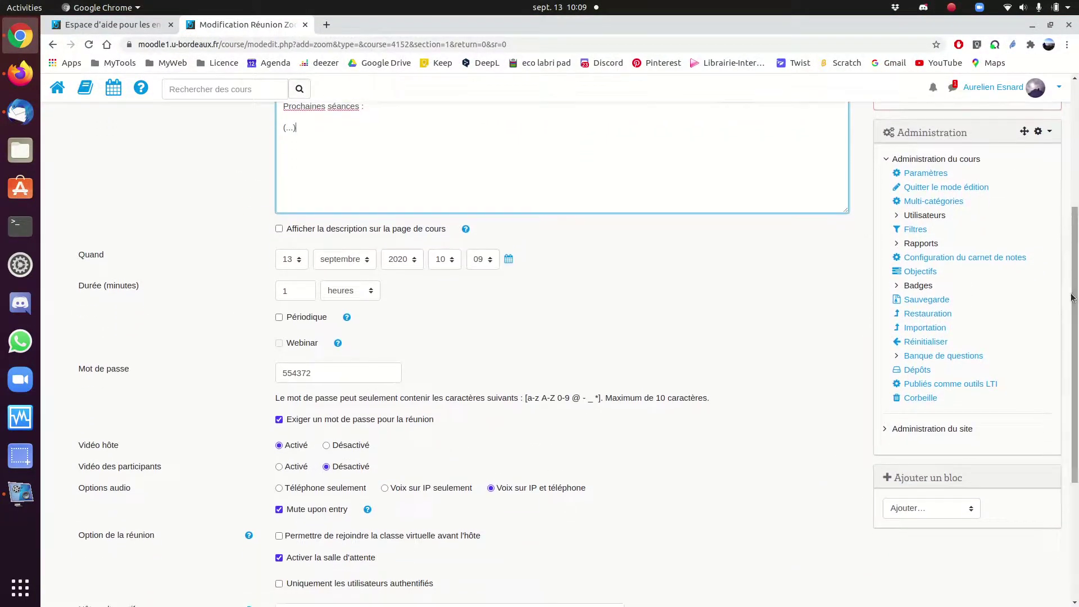
click(279, 318)
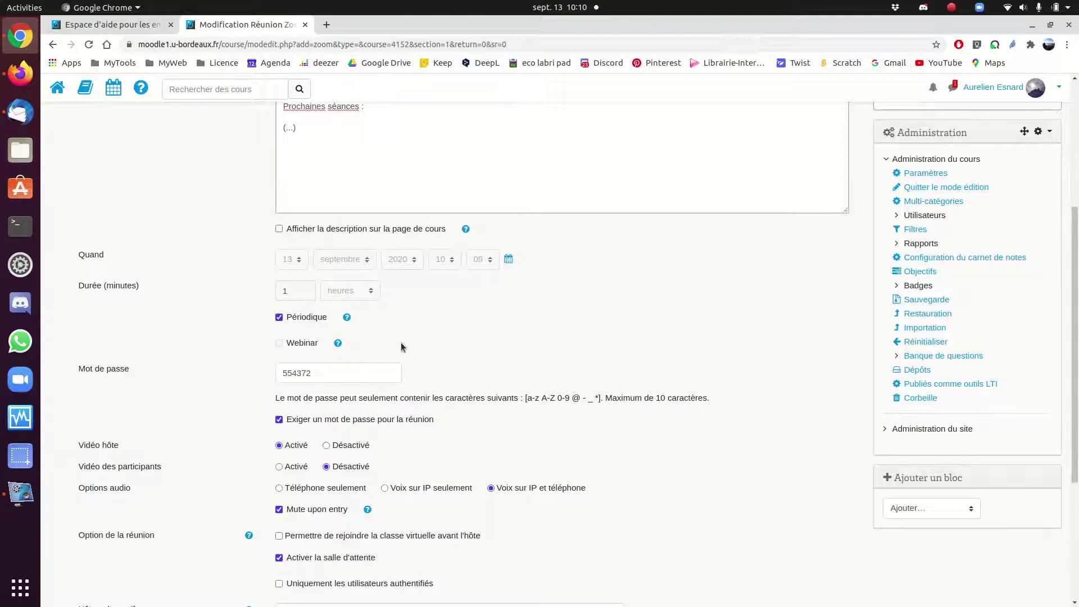
scroll(476, 243, down, 3)
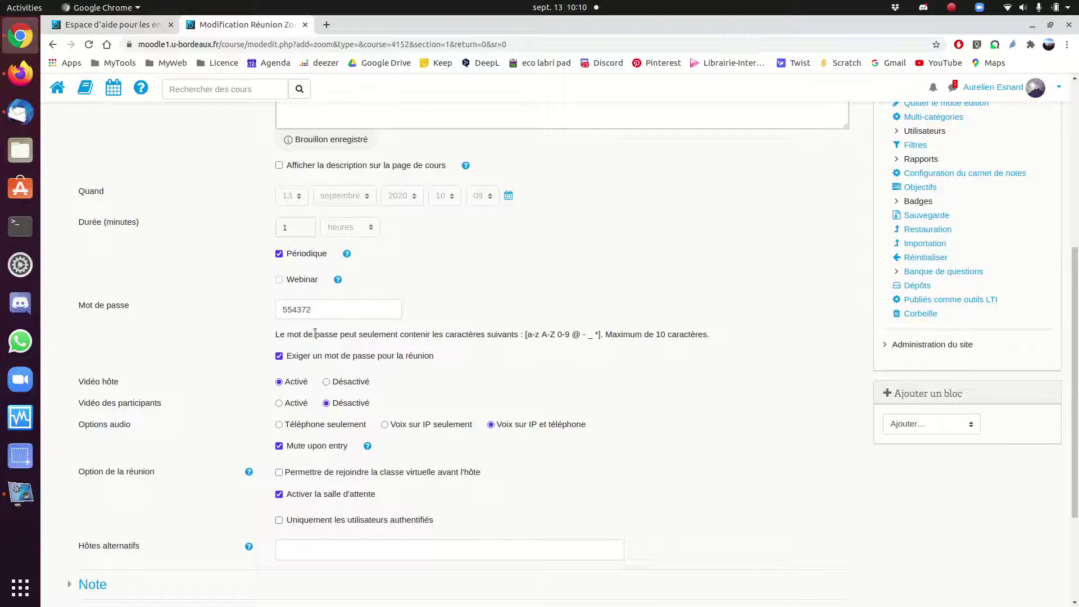
double_click(340, 309)
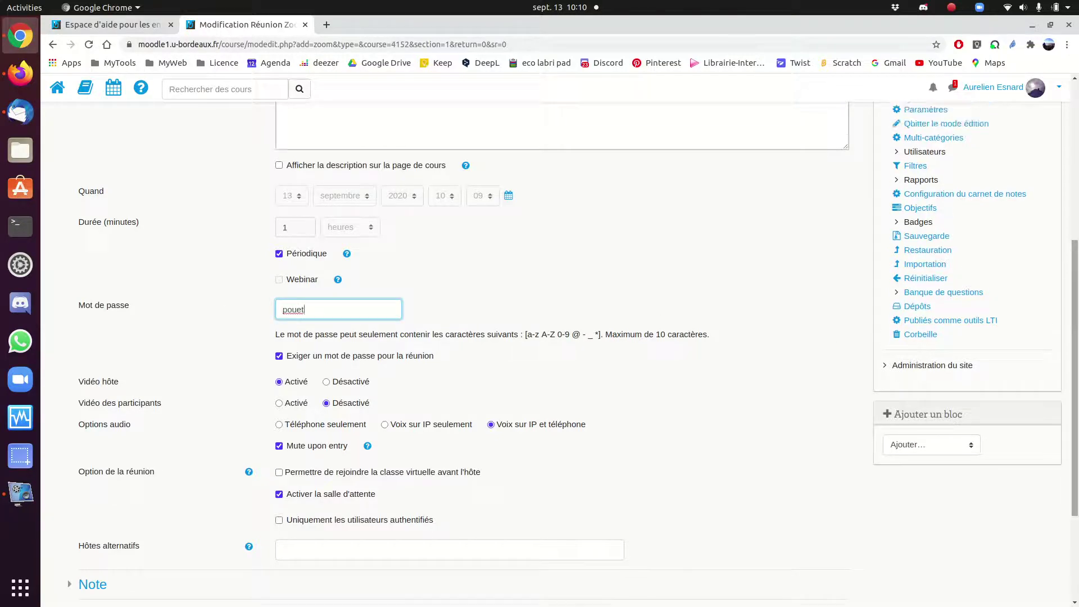
scroll(455, 303, down, 2)
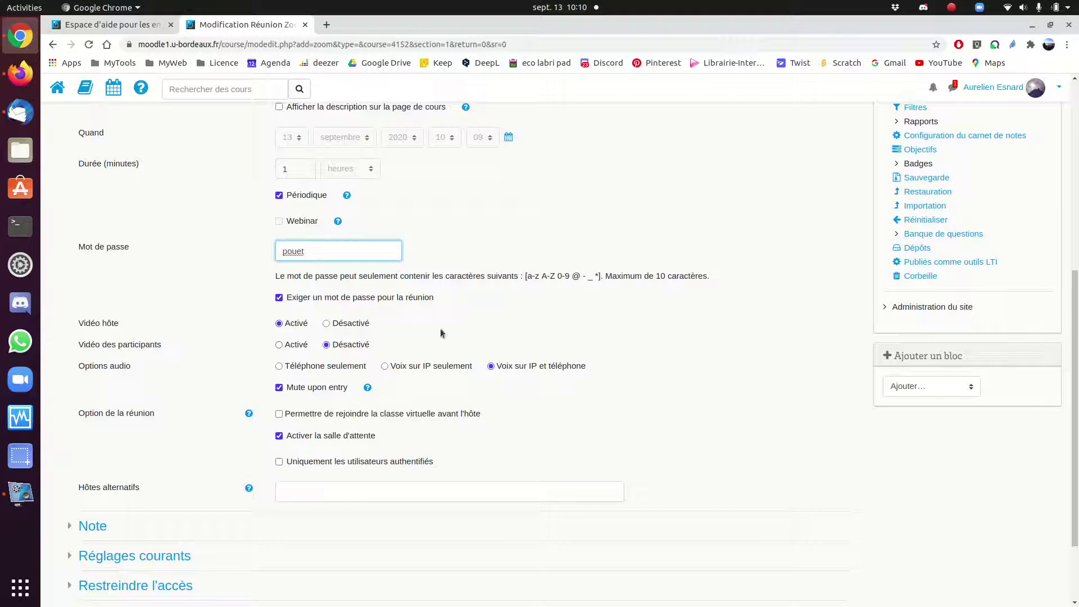
scroll(1075, 394, down, 3)
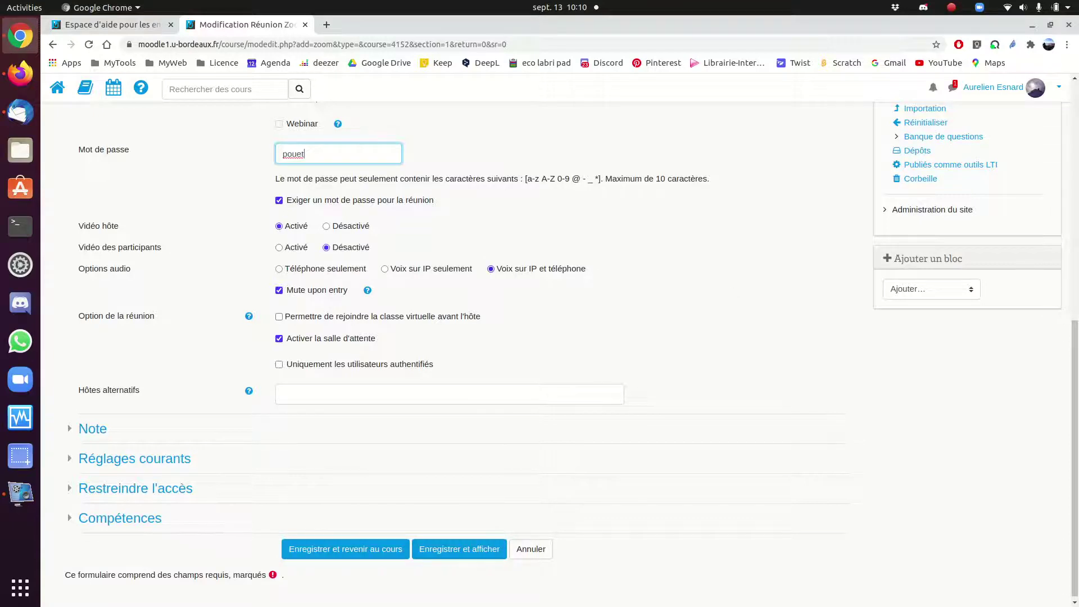
scroll(1075, 369, down, 1)
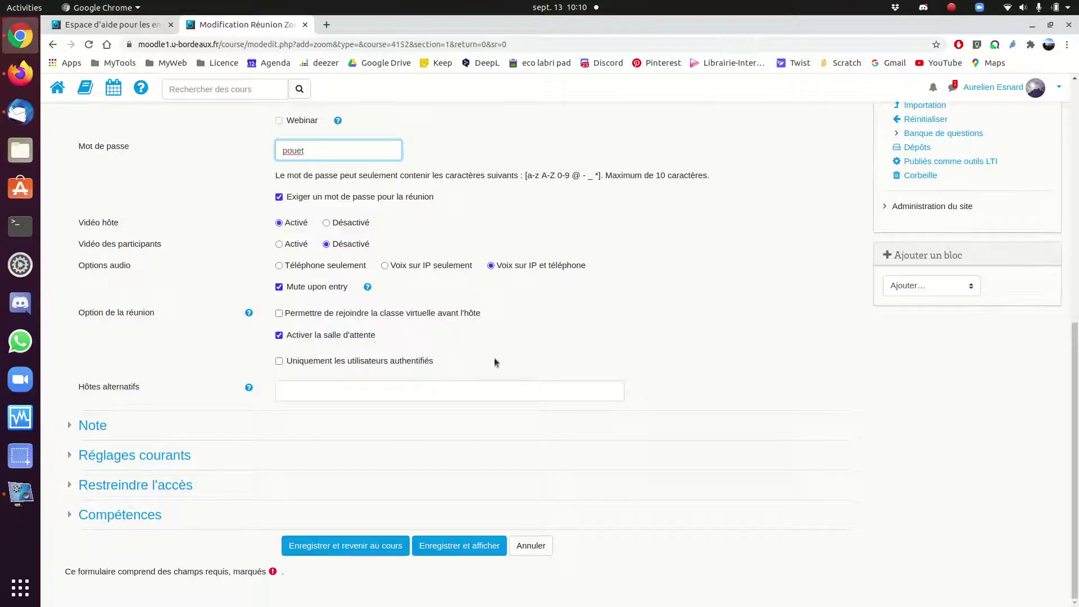
- Enable joining before the host, check the Hôtes alternatifs help, and save and display the meeting
click(280, 314)
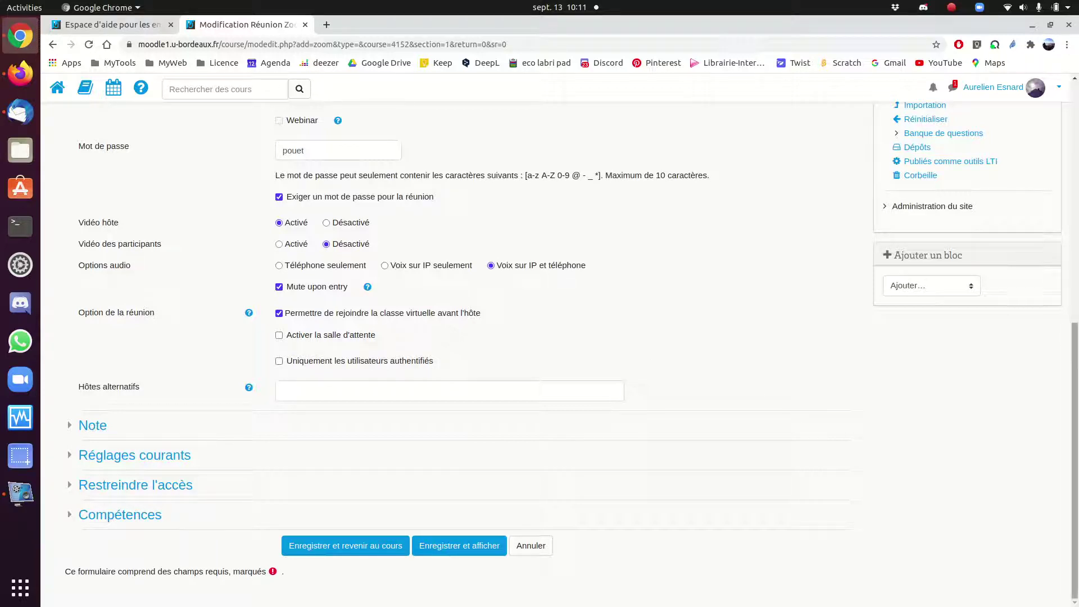
click(383, 392)
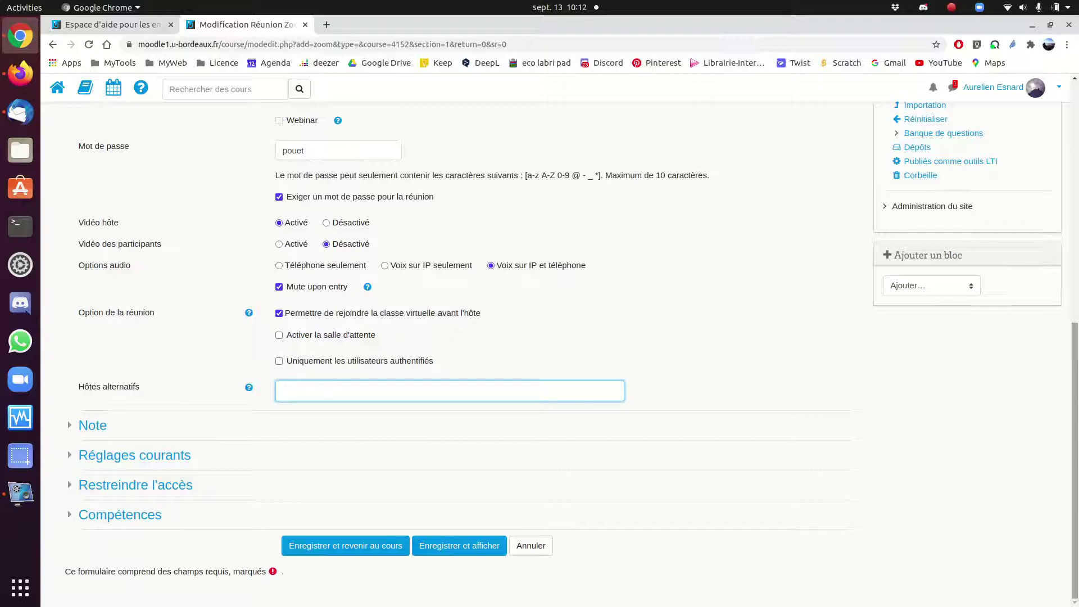
click(249, 388)
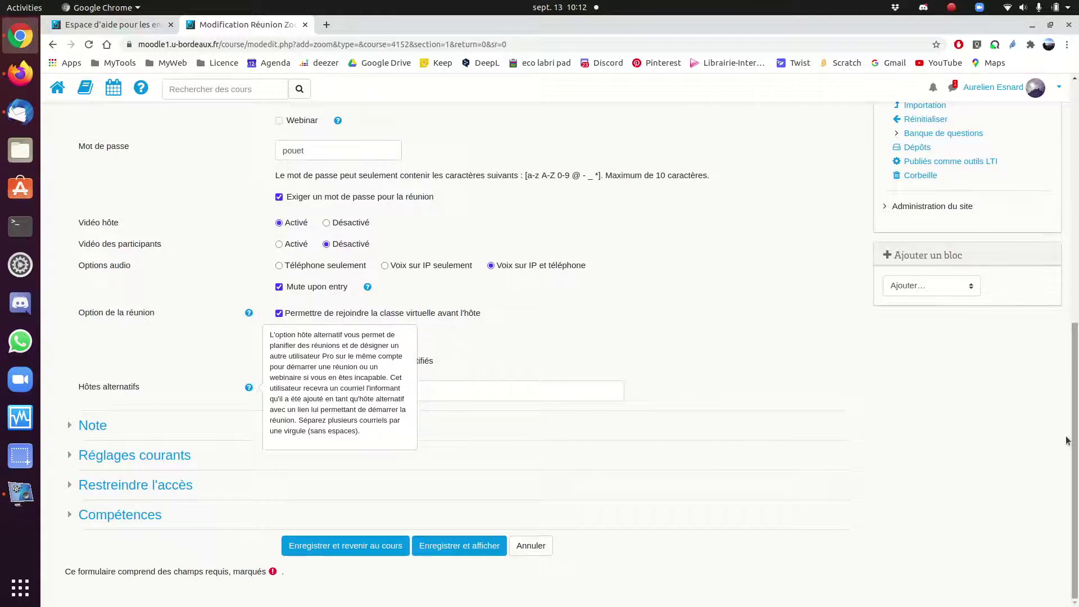
click(528, 391)
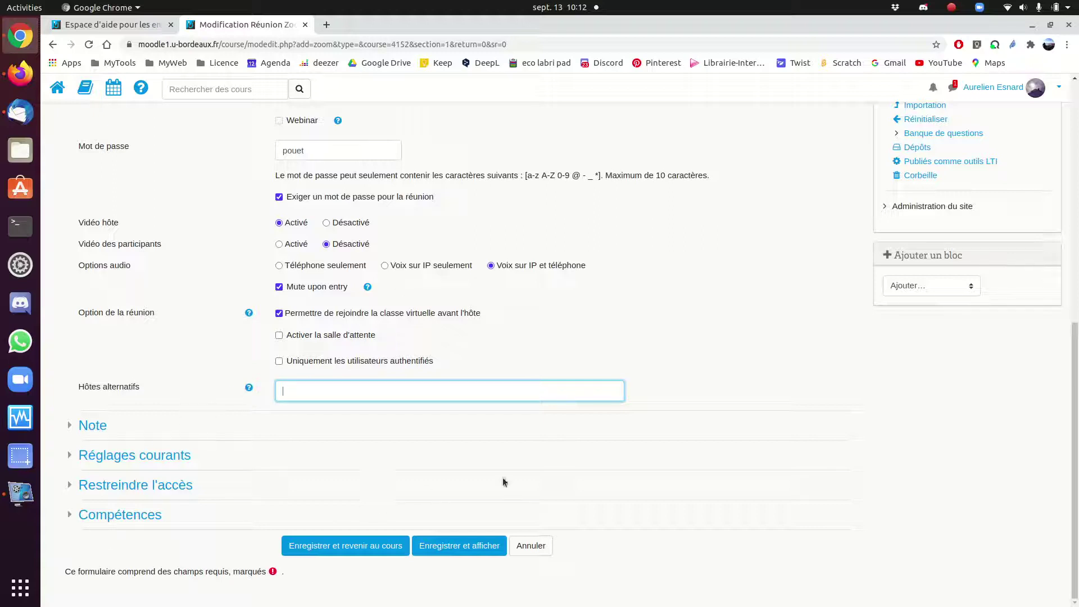
click(460, 546)
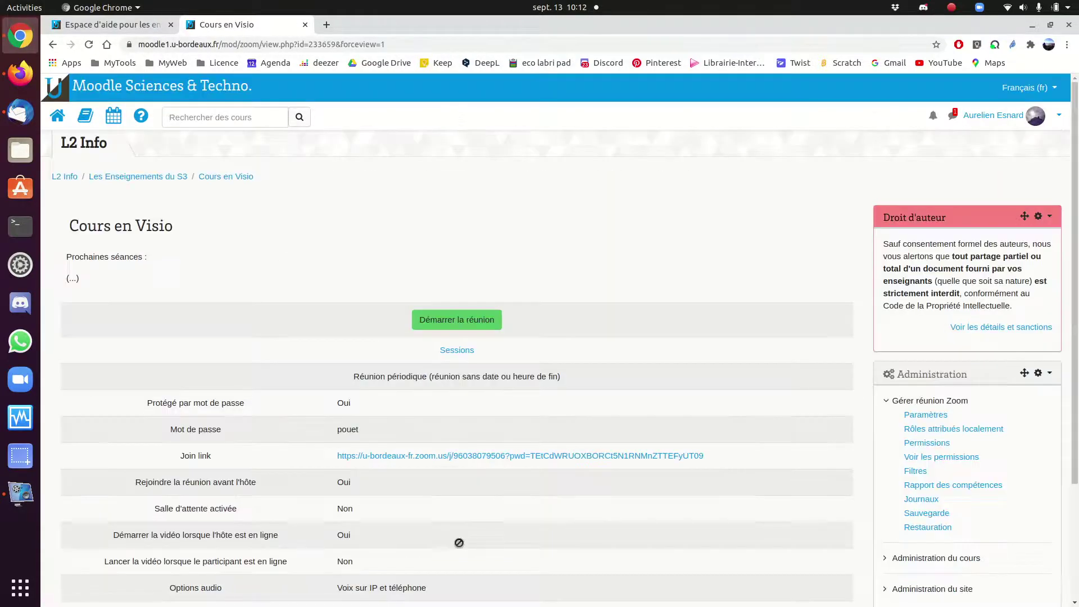
scroll(731, 314, down, 1)
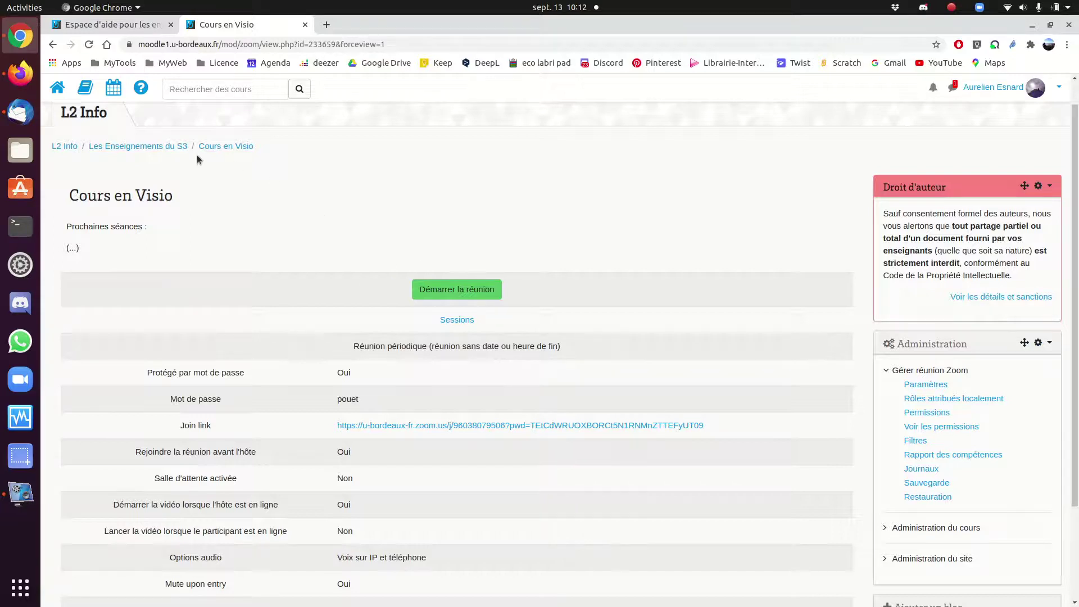
click(235, 147)
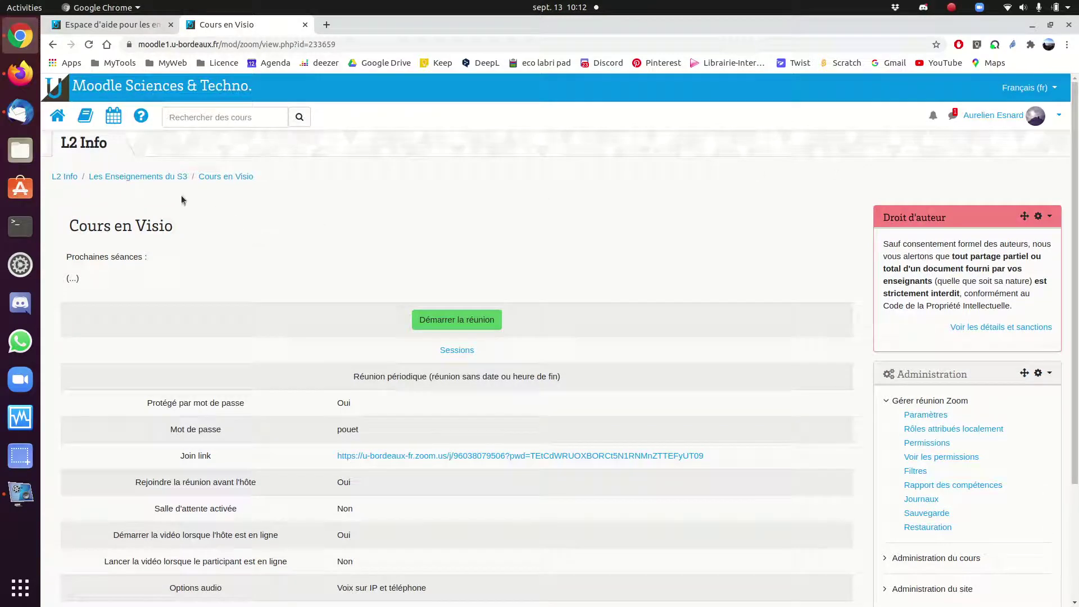
click(171, 178)
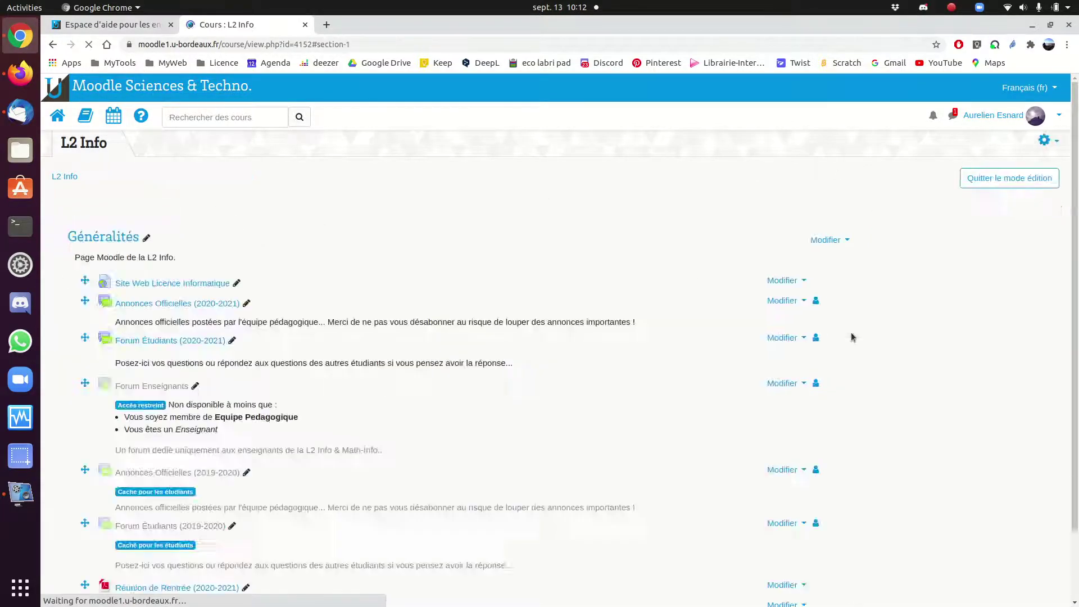
scroll(93, 401, down, 5)
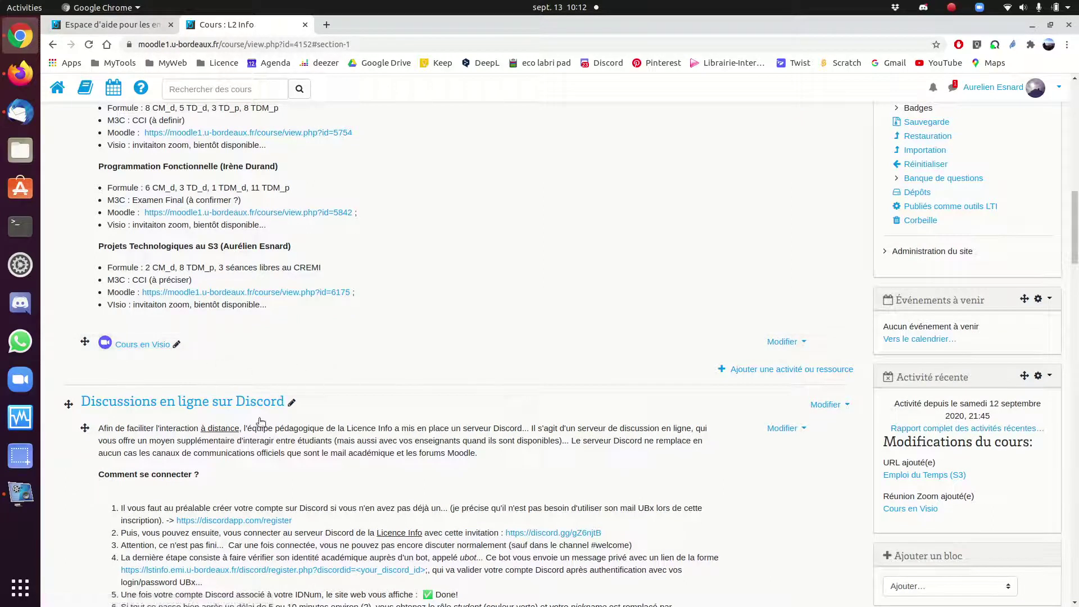
click(154, 348)
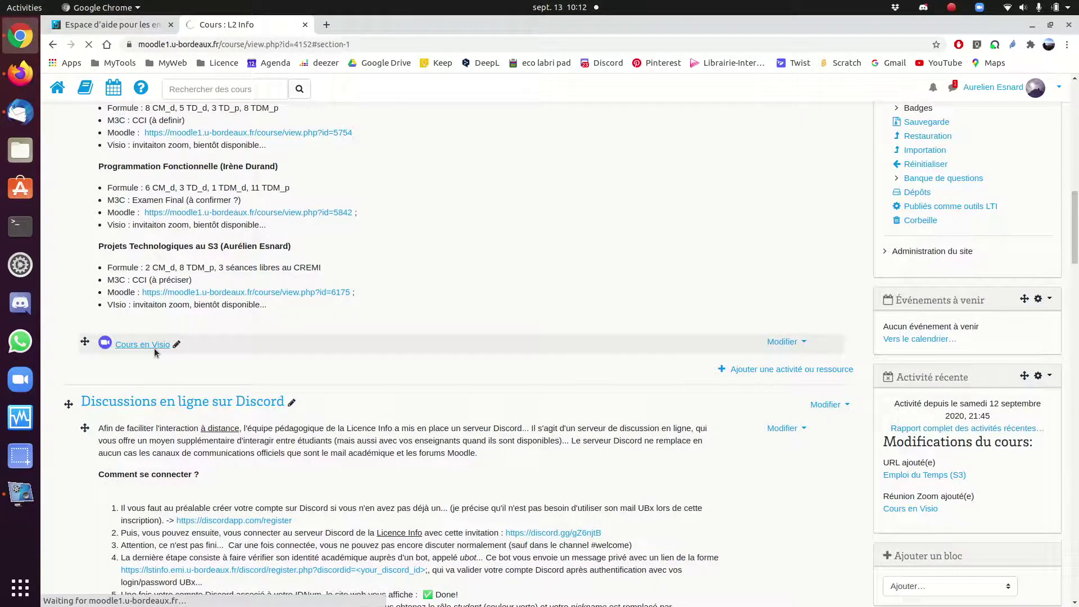
scroll(1074, 264, down, 2)
mouse_move(1075, 265)
mouse_down()
mouse_move(1074, 322)
mouse_move(1074, 272)
mouse_up()
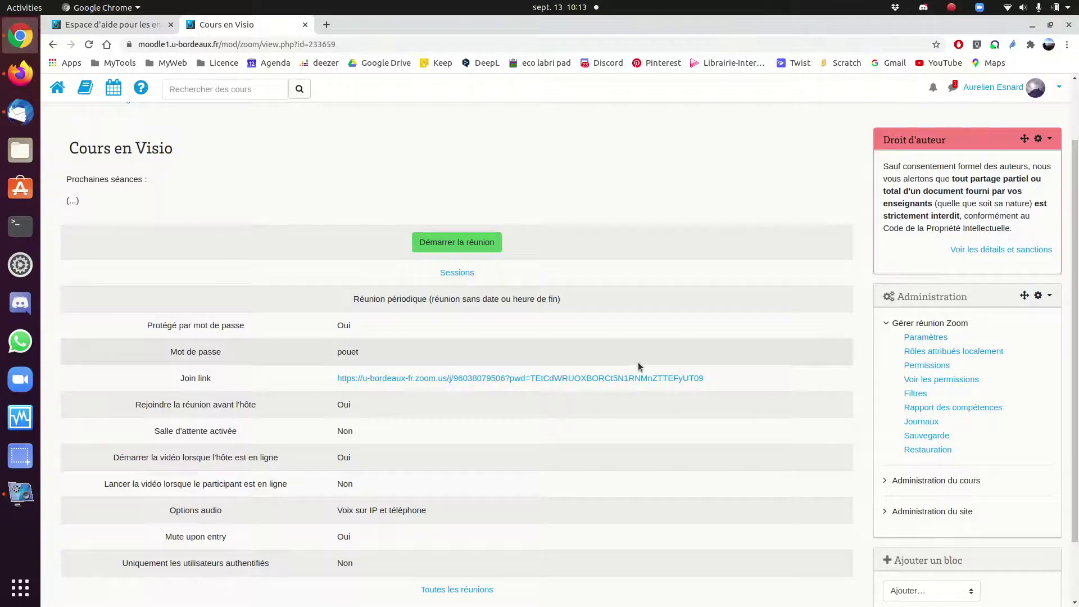
- Select and copy the Cours en Visio join link, then switch to the private Firefox window
drag(724, 381, 324, 384)
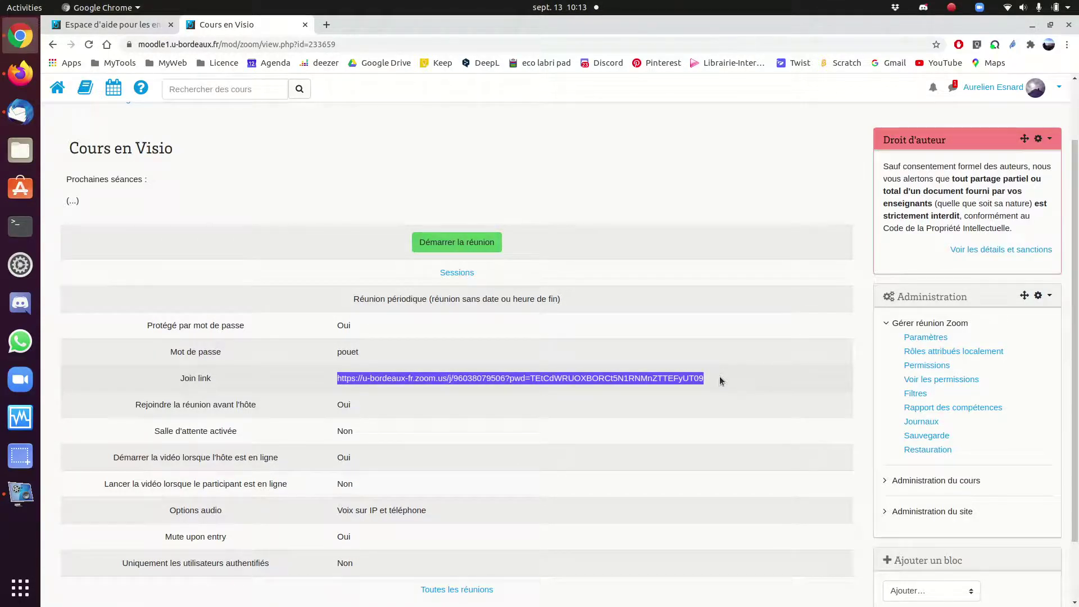
click(721, 381)
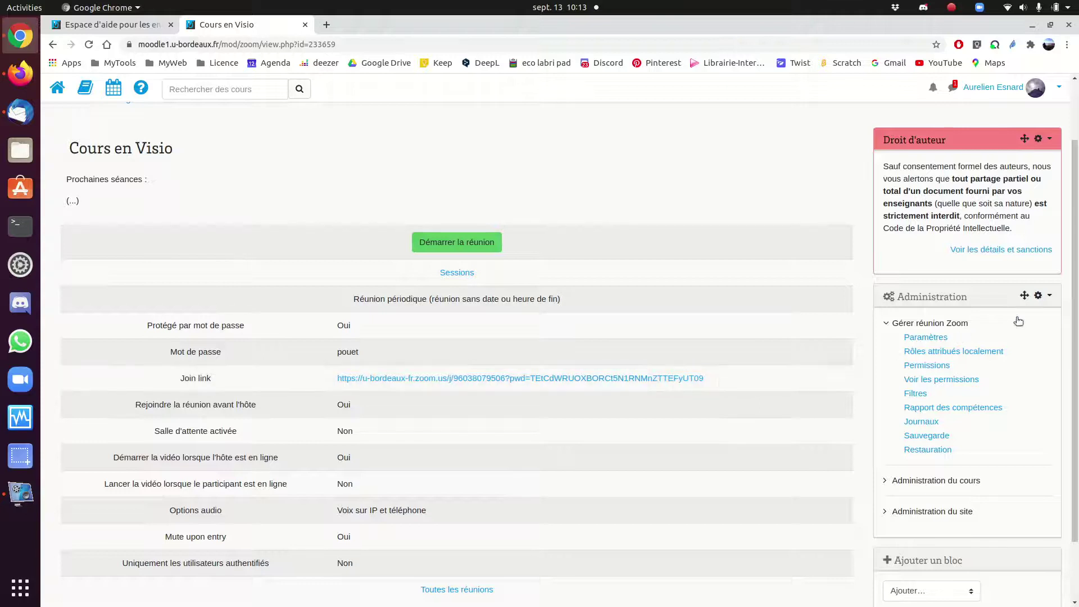
scroll(496, 293, down, 1)
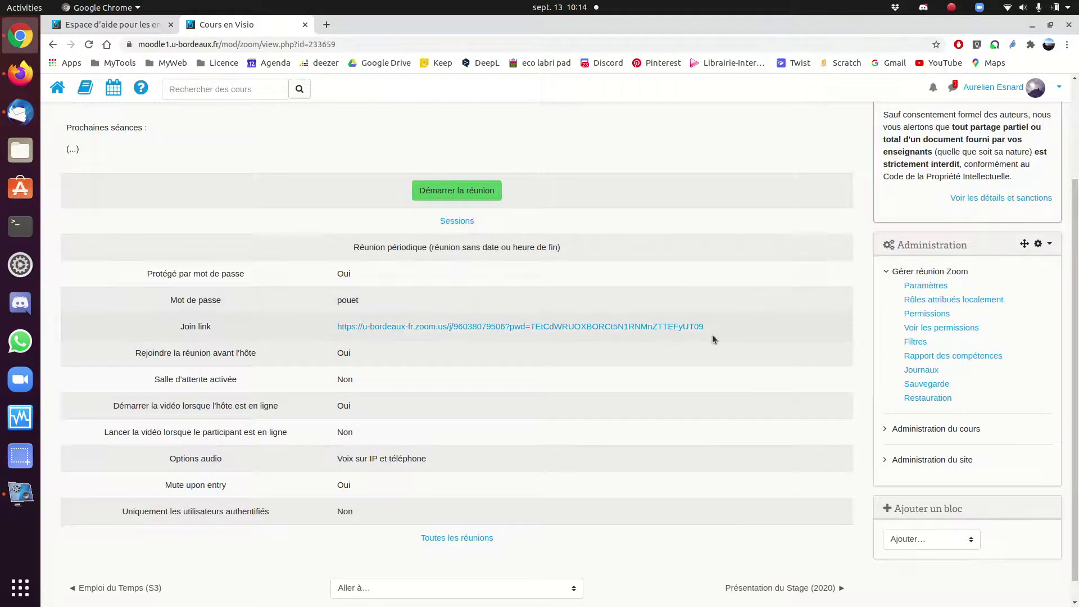
drag(709, 331, 313, 326)
key(ctrl+c)
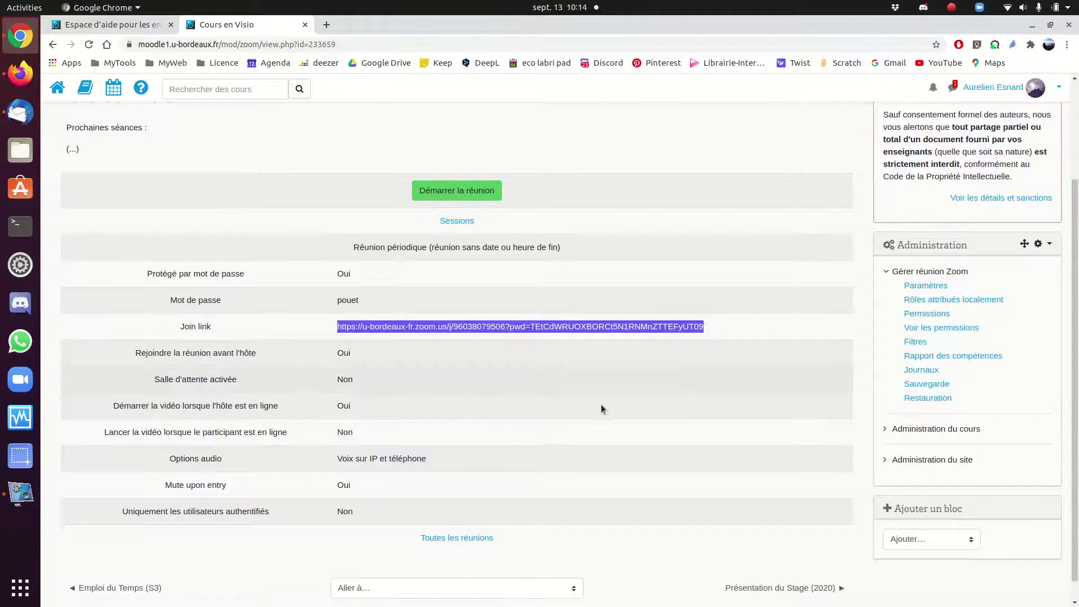
key(alt+Tab)
key(alt+Tab)
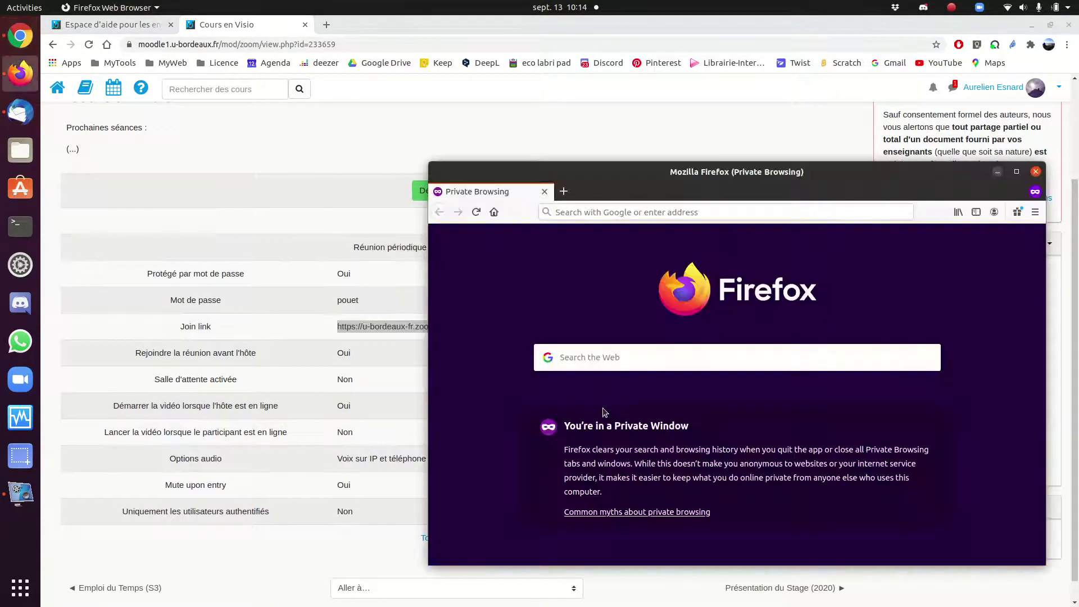
- Load the pasted join link in the private window, cancelling the Zoom app launch prompt twice
drag(653, 197, 518, 163)
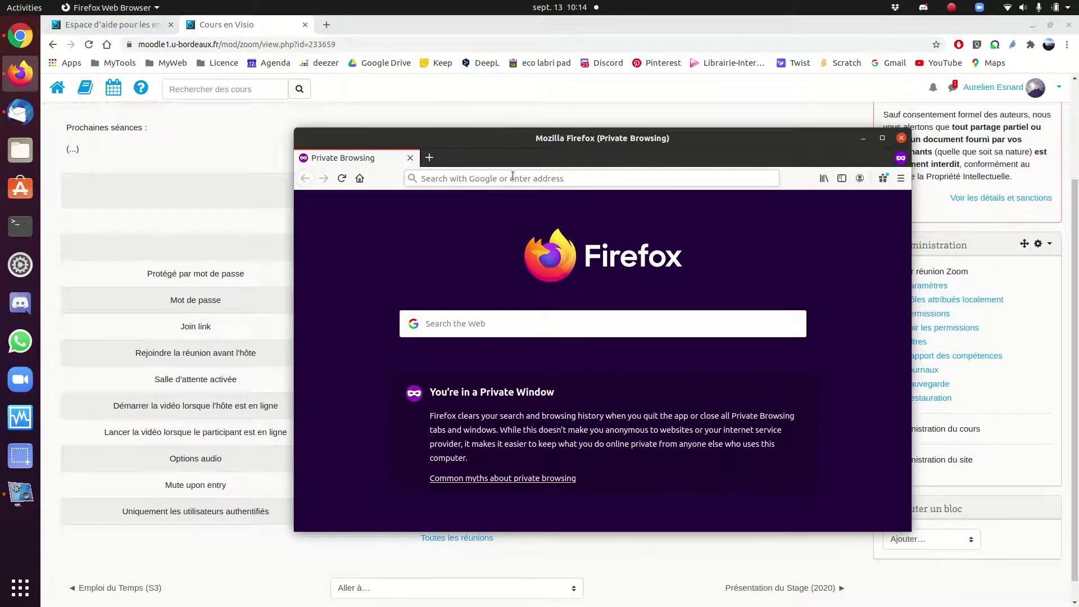
click(513, 178)
key(ctrl+v)
key(Return)
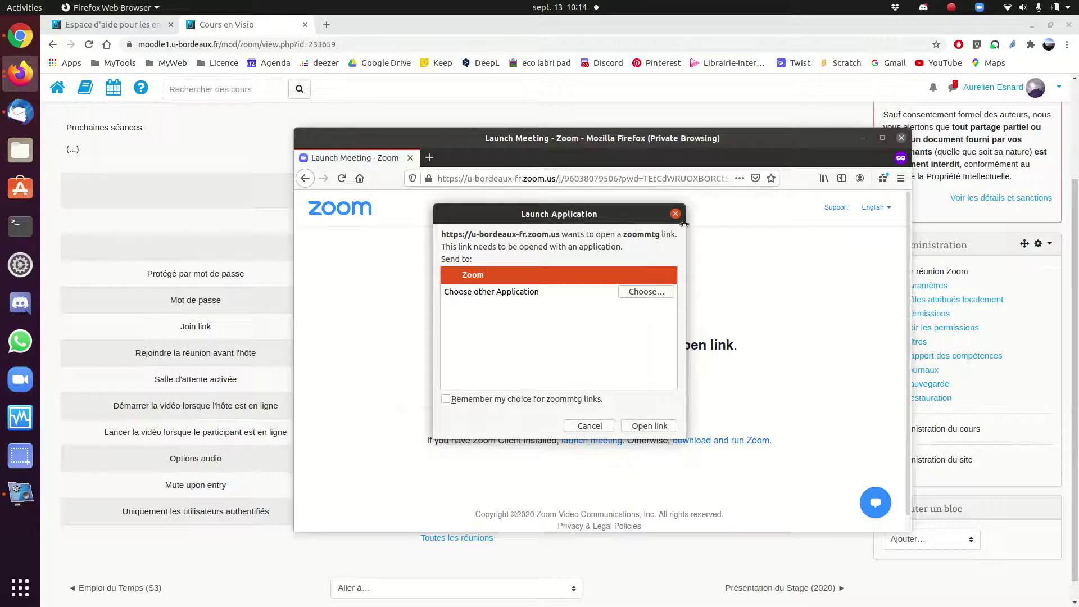
click(676, 215)
click(591, 441)
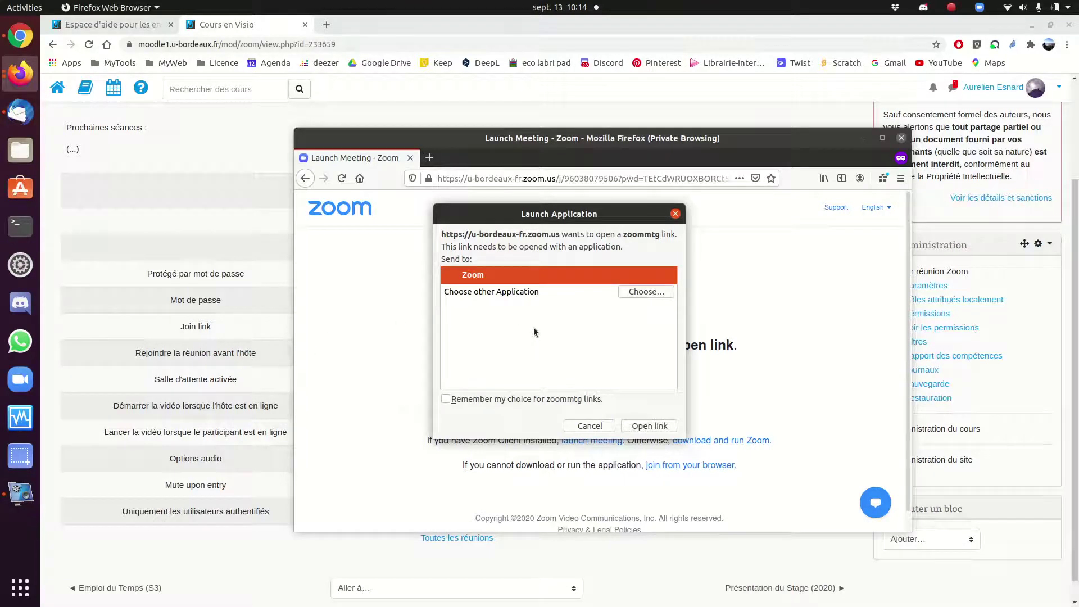
click(676, 214)
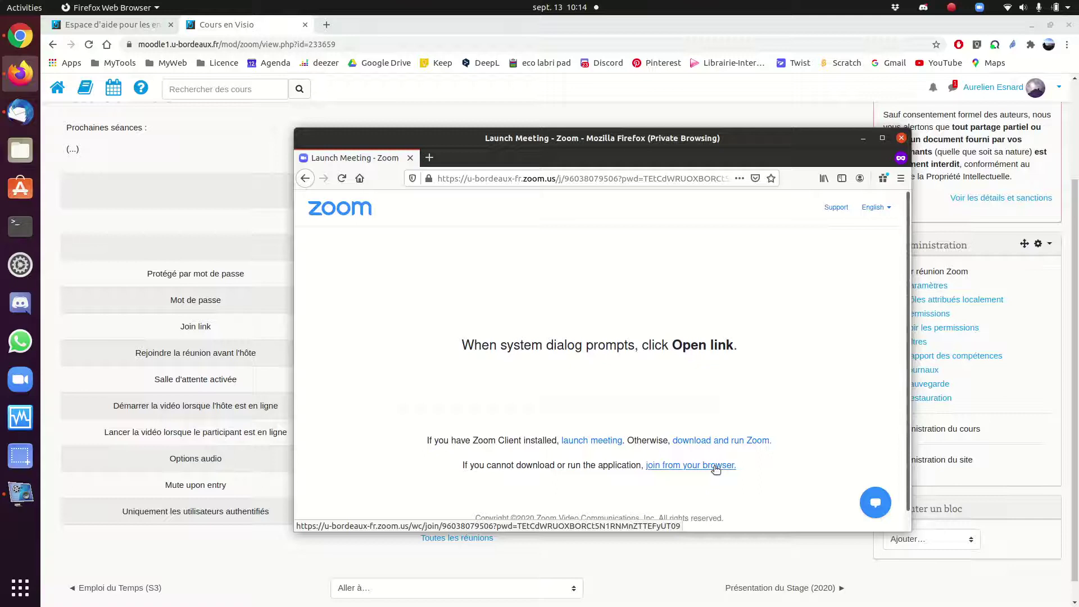
- Choose to join from the browser and enter the guest's display name
click(716, 465)
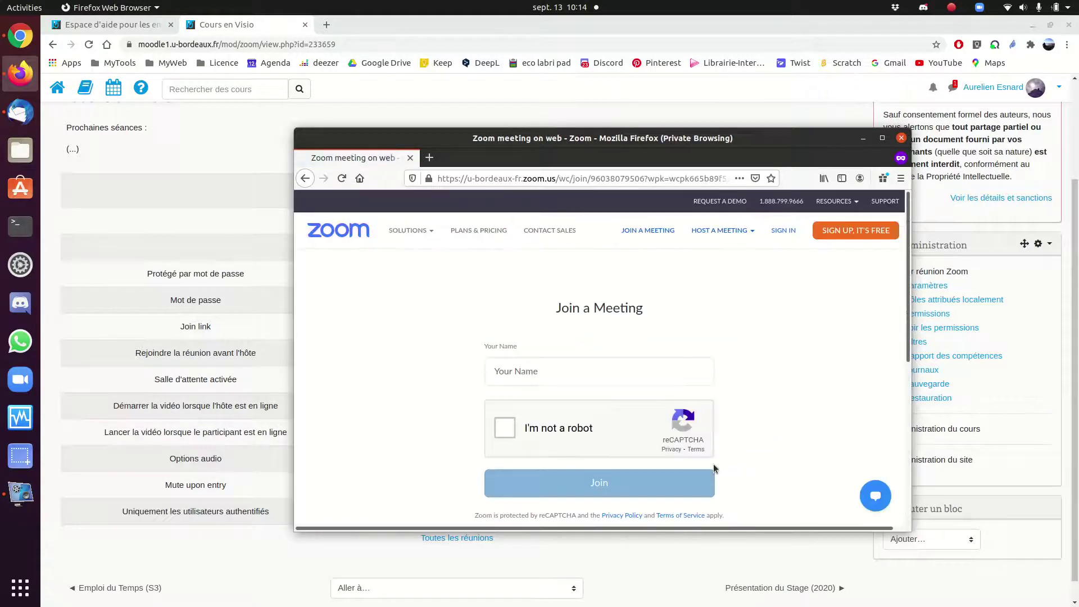
click(587, 372)
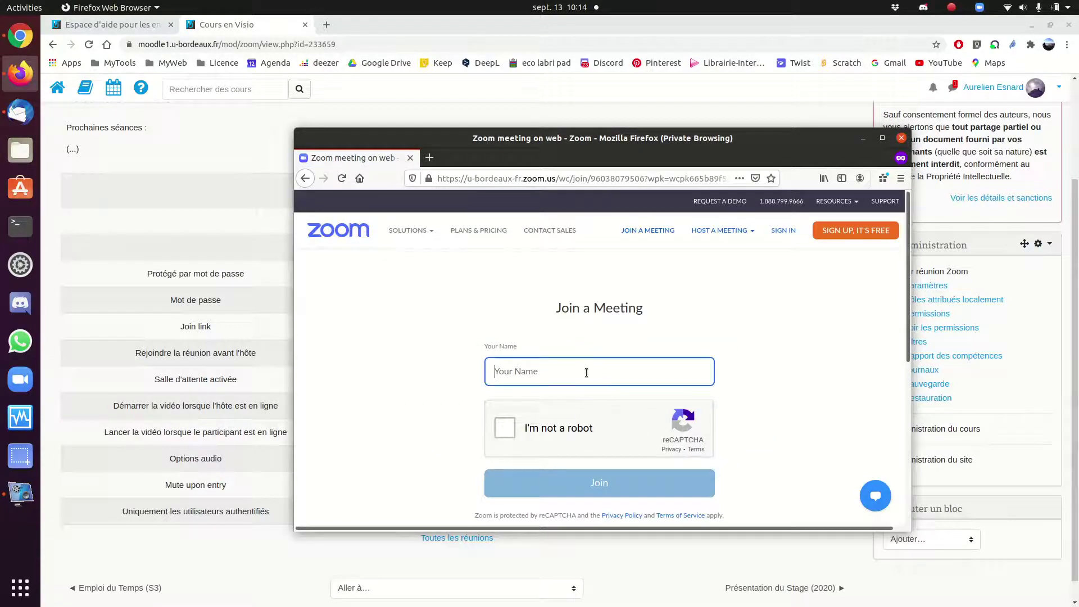
text(orel)
- Pass the reCAPTCHA motorcycle image challenge and join the meeting
click(500, 430)
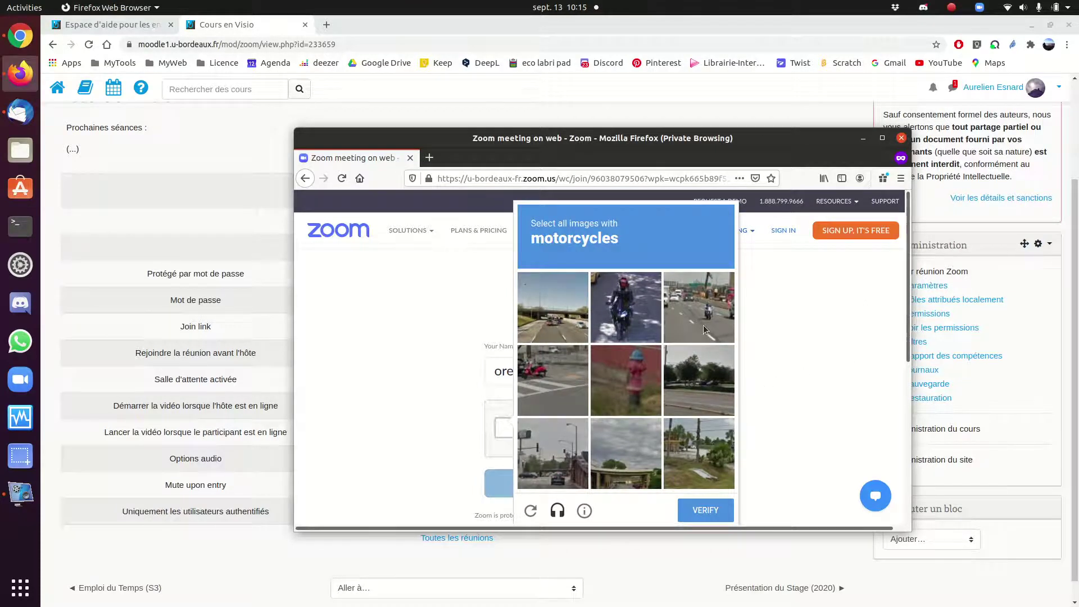
click(629, 309)
click(548, 375)
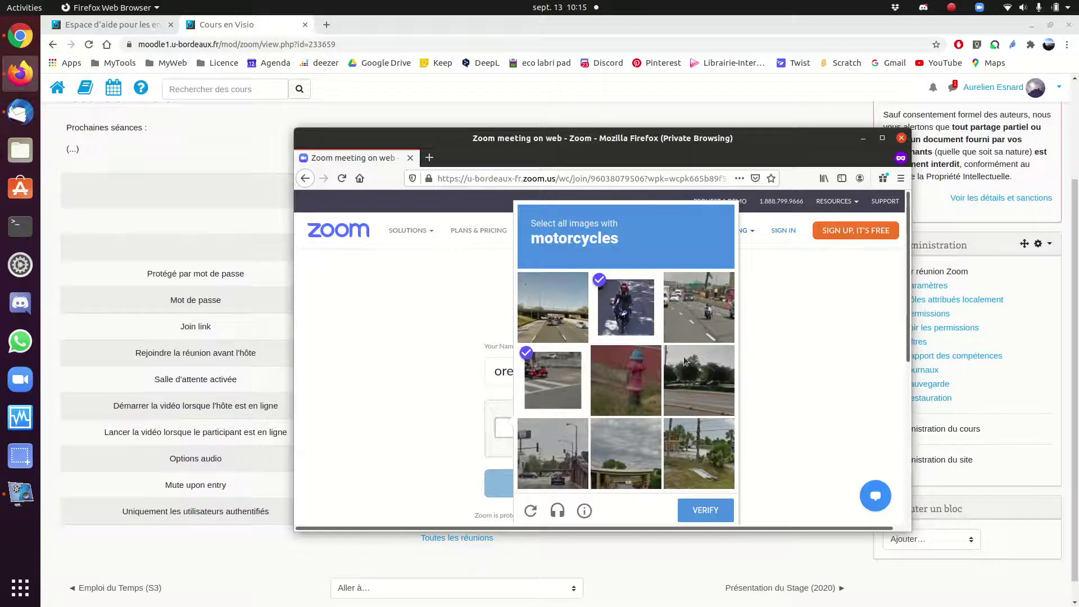
click(707, 300)
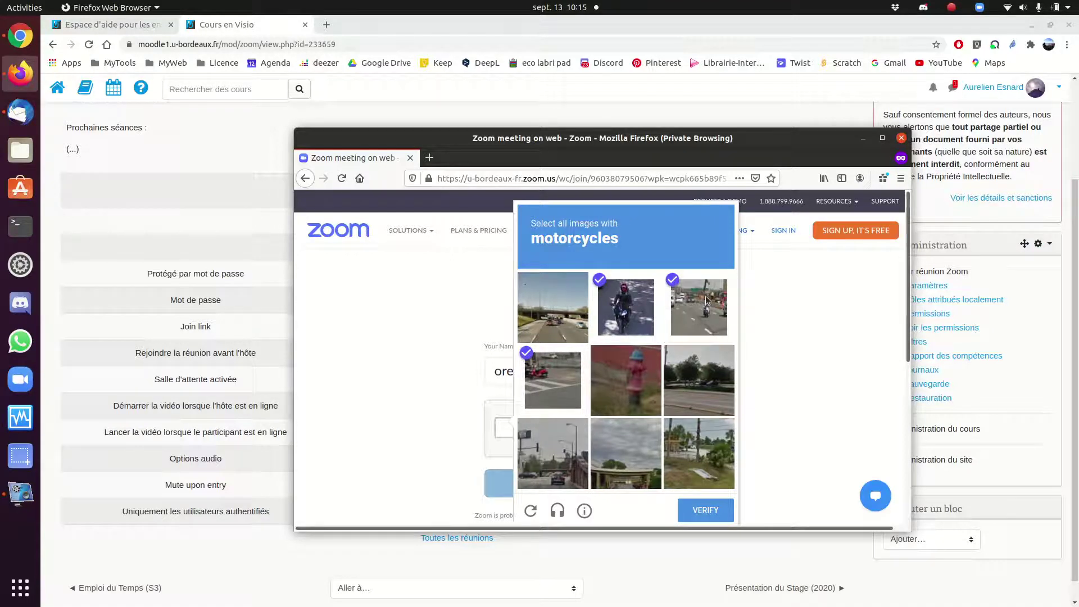
click(715, 515)
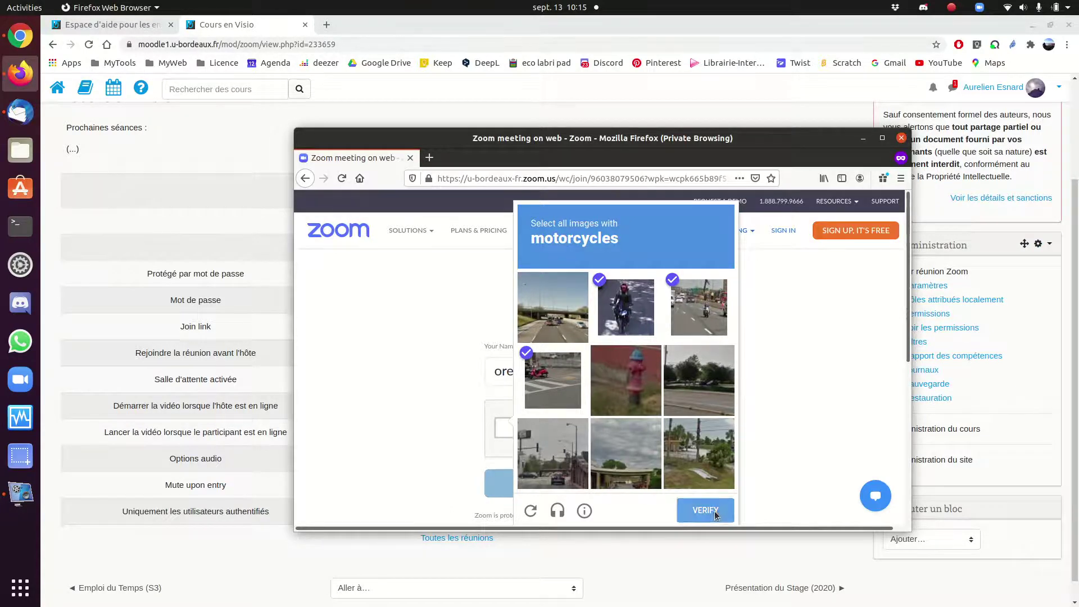
click(656, 492)
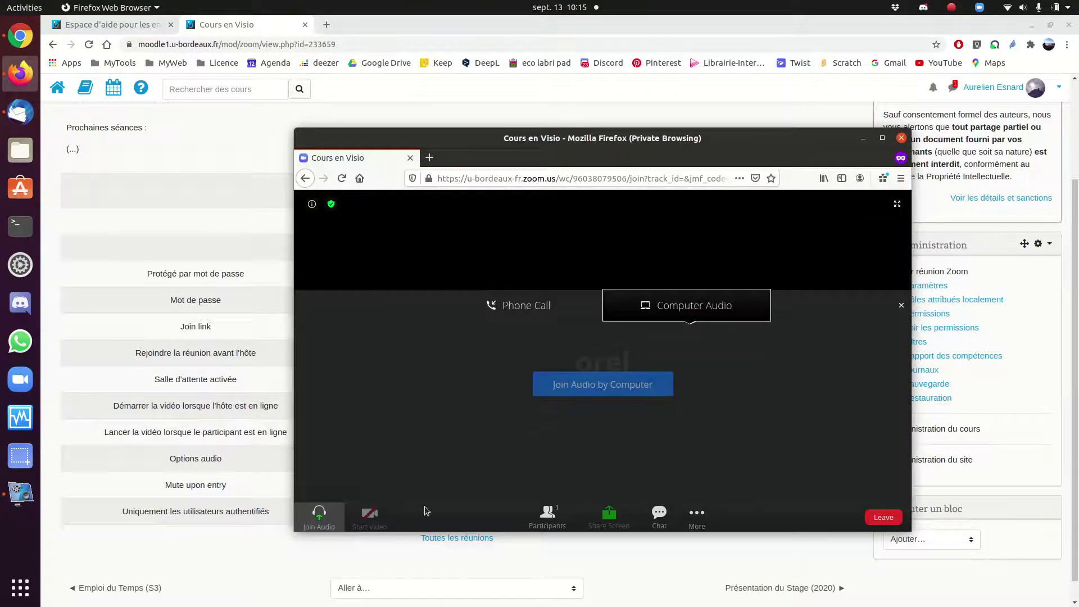
- Join audio by computer, allow the microphone, and show the participants list
click(608, 390)
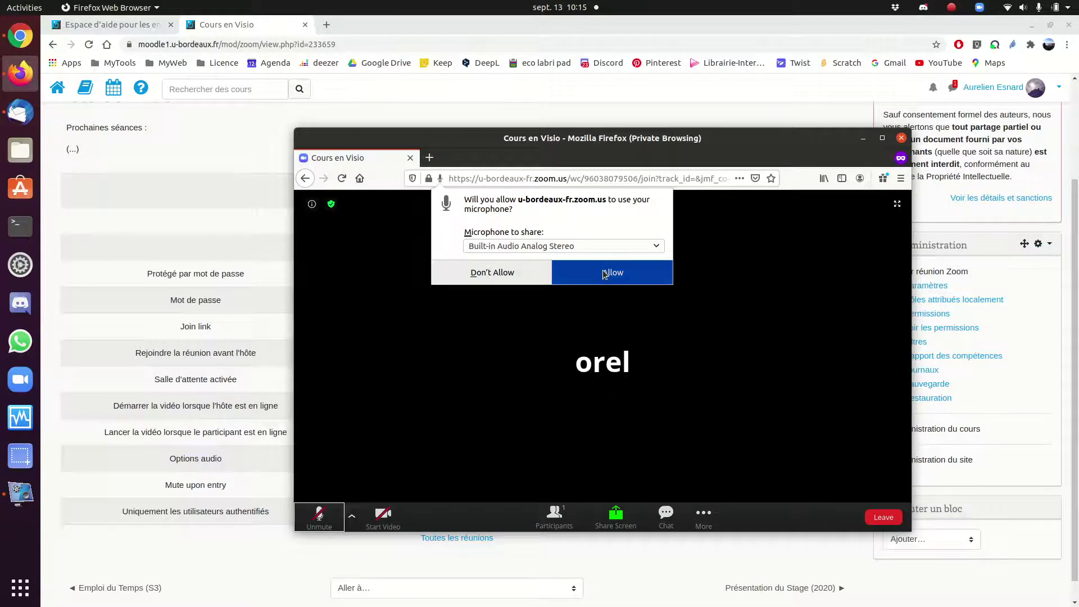
click(605, 275)
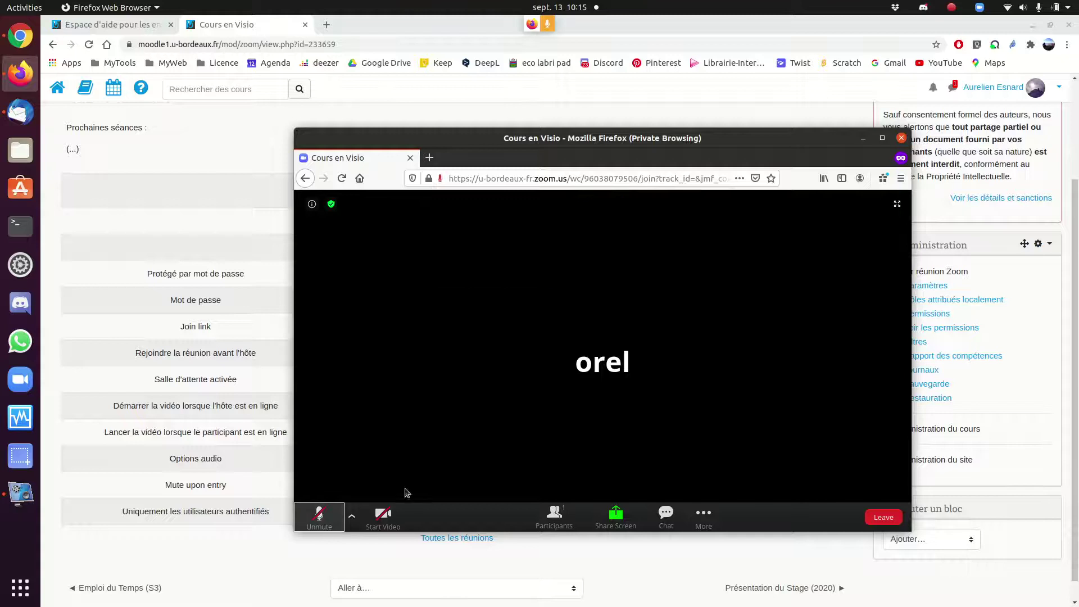
click(555, 512)
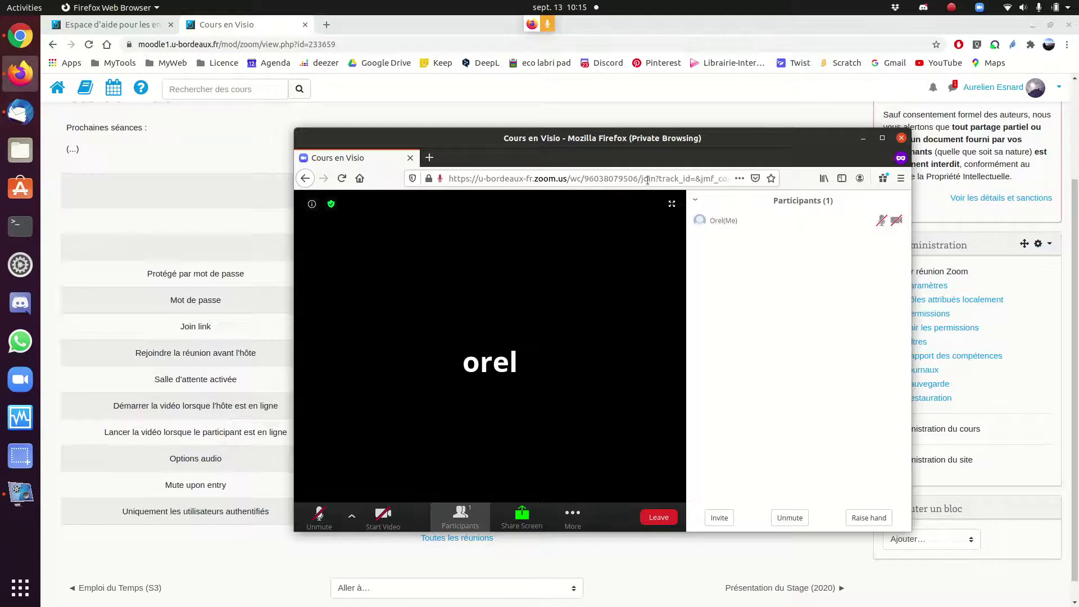
click(186, 148)
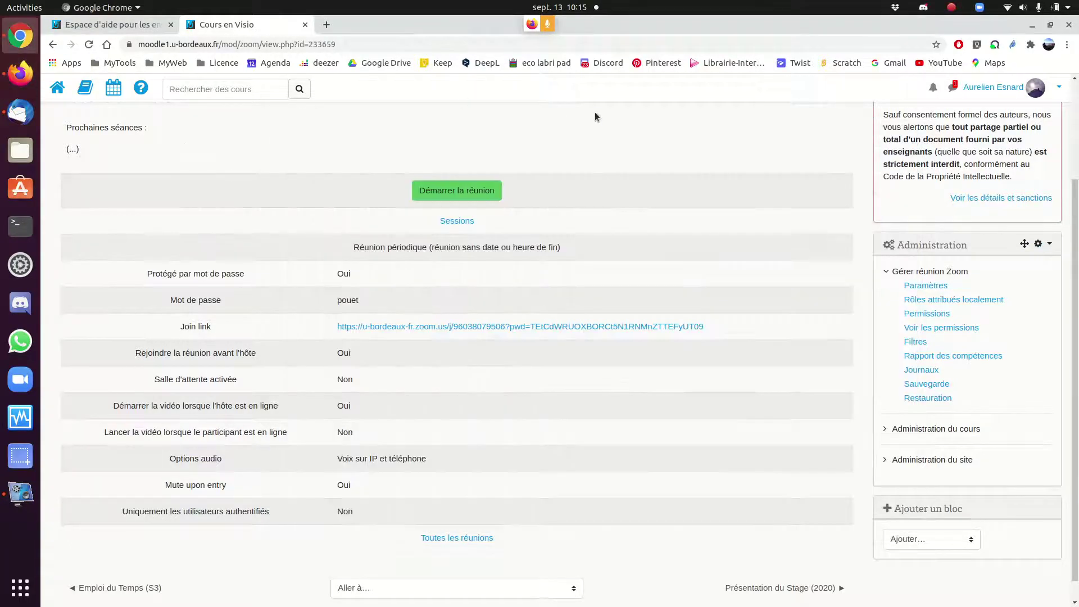
- Start Cours en Visio with 'Démarrer la réunion' on the Moodle activity page
click(441, 190)
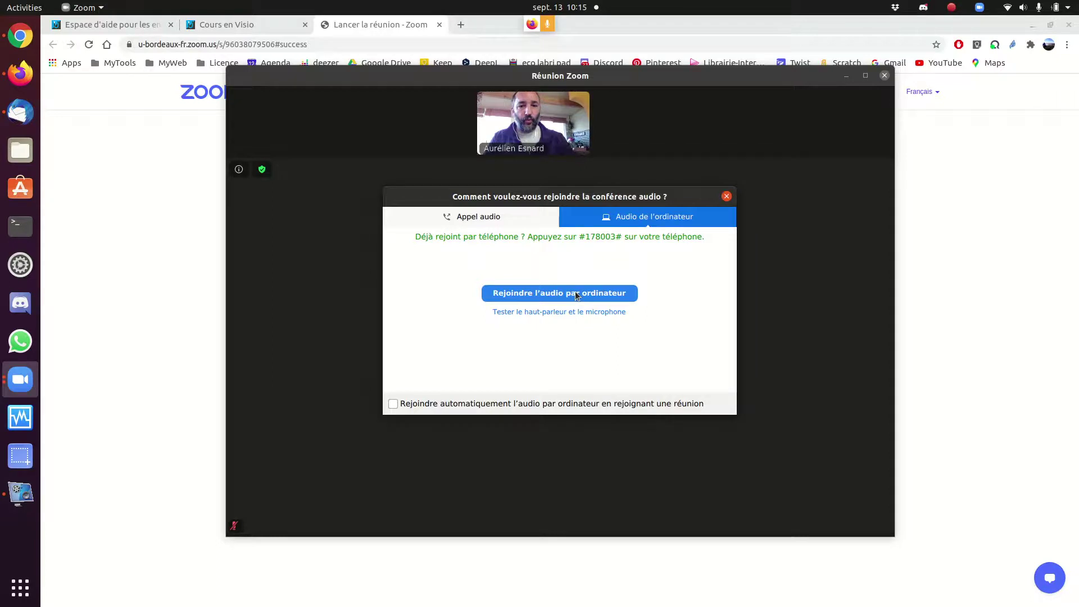
- Join computer audio as host, mute the microphone, and show both participants in the list
click(578, 296)
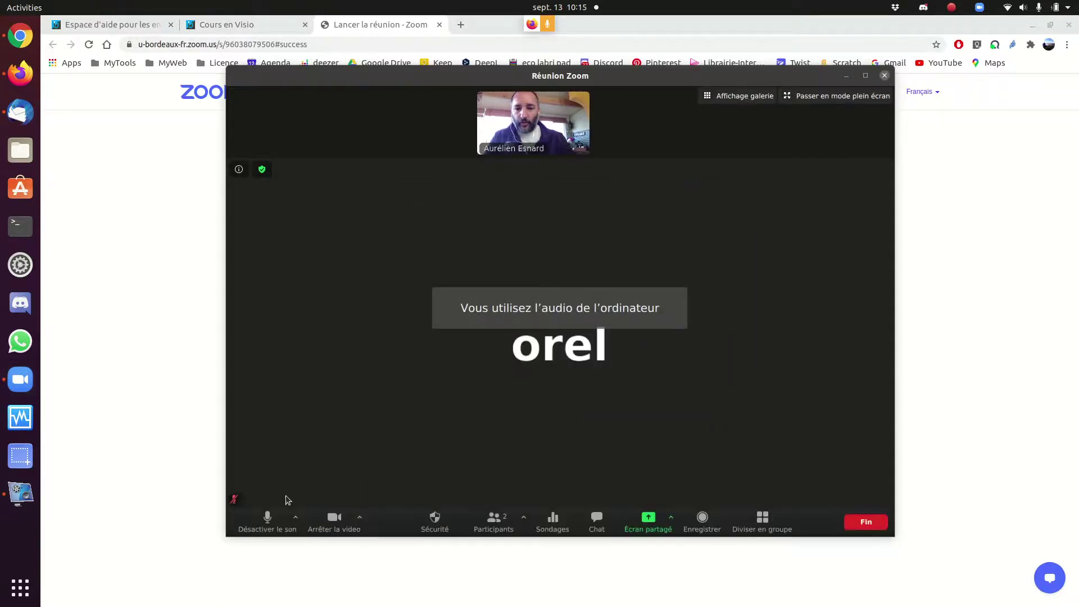
click(268, 527)
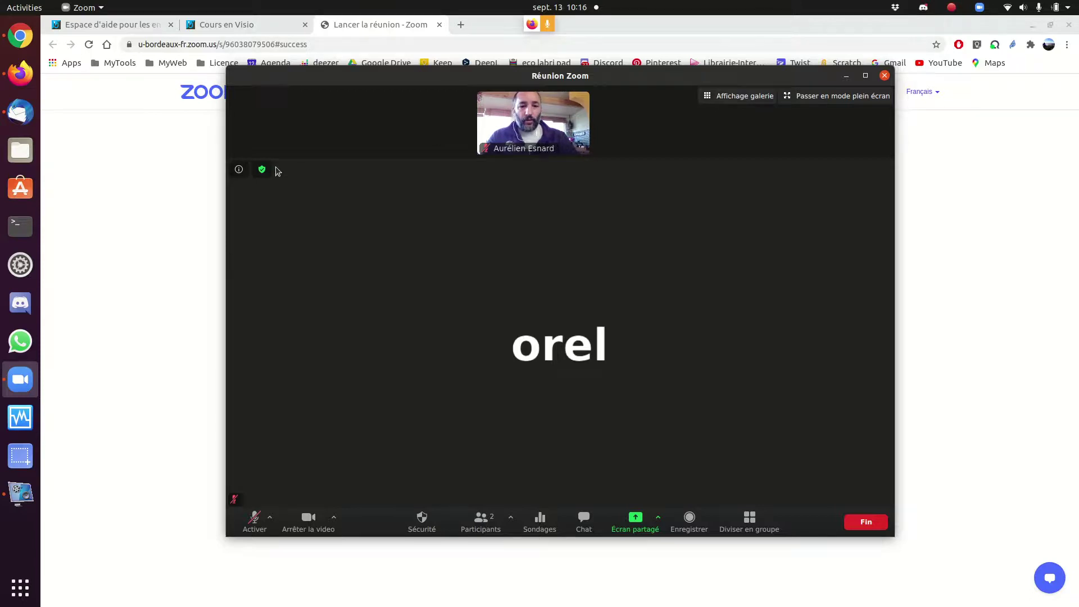
click(479, 521)
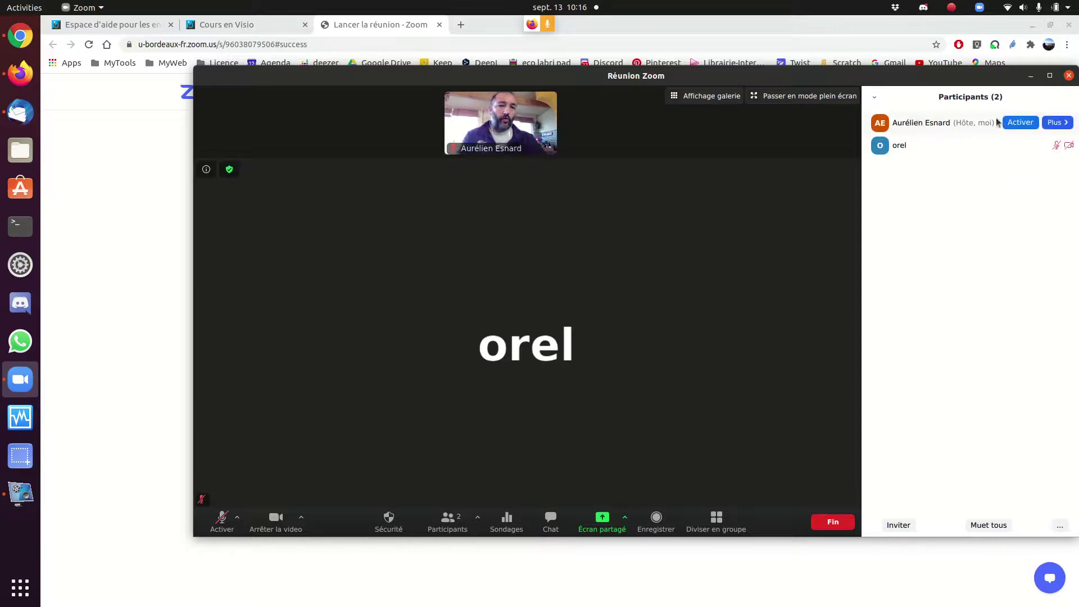
mouse_move(900, 149)
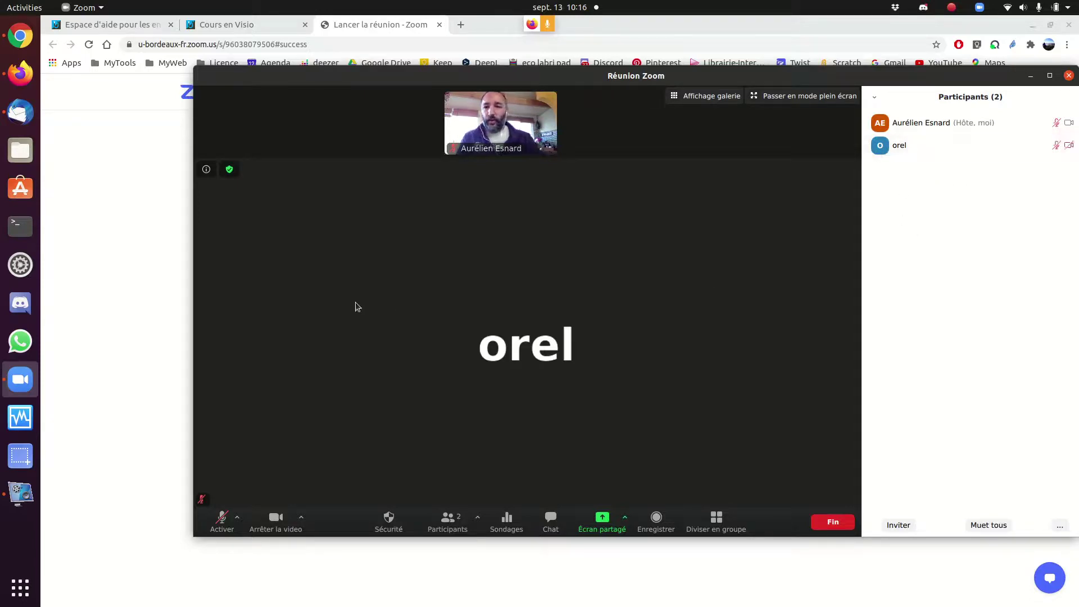
- Place the guest's Firefox window beside the smaller host Zoom window, then raise the guest's hand
key(alt+Tab)
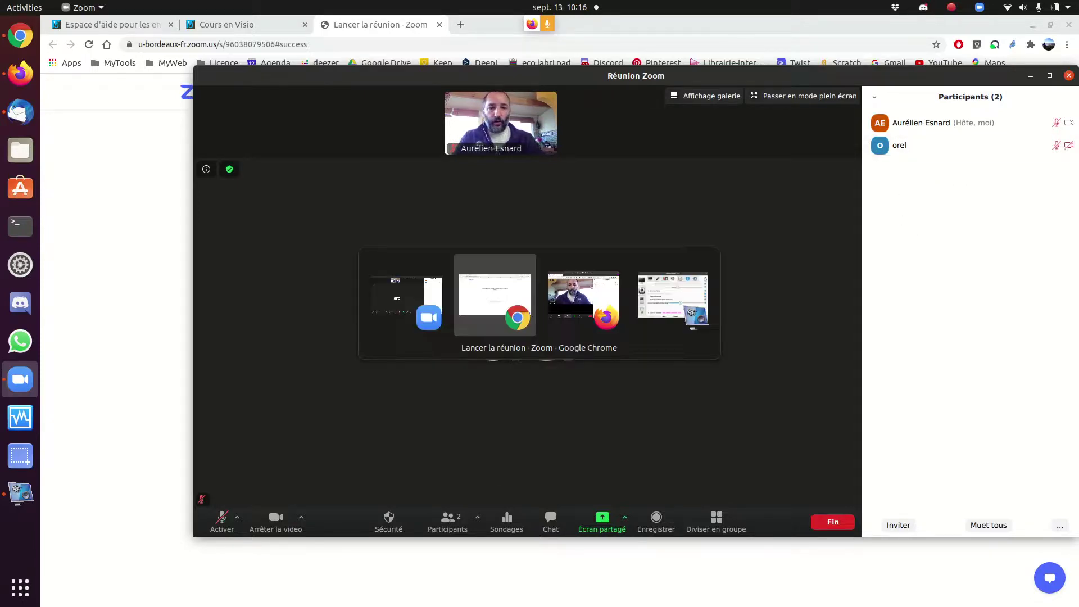
key(Tab)
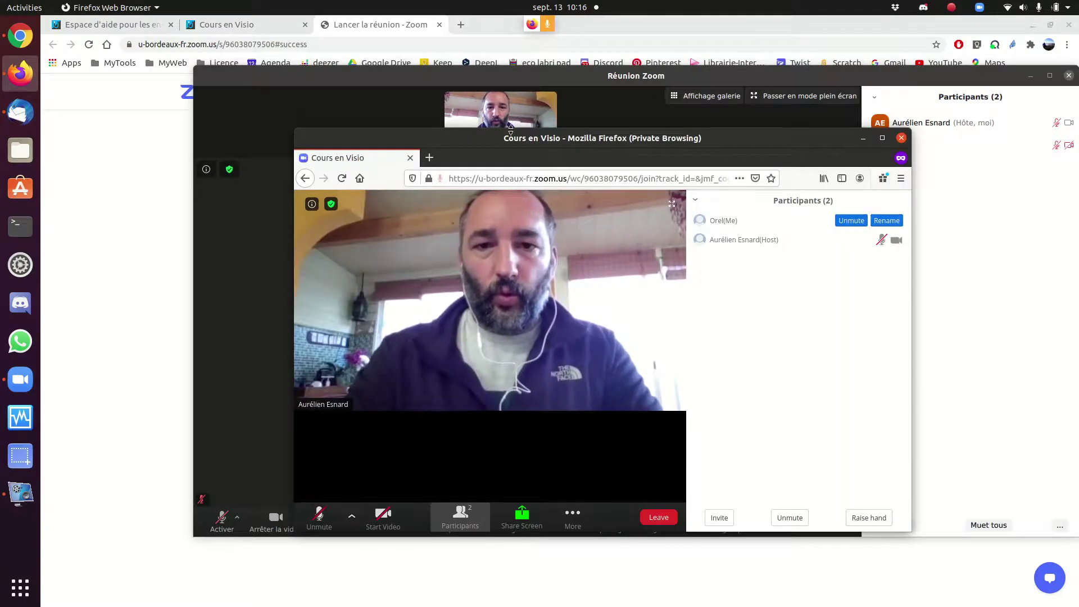
drag(510, 130, 645, 165)
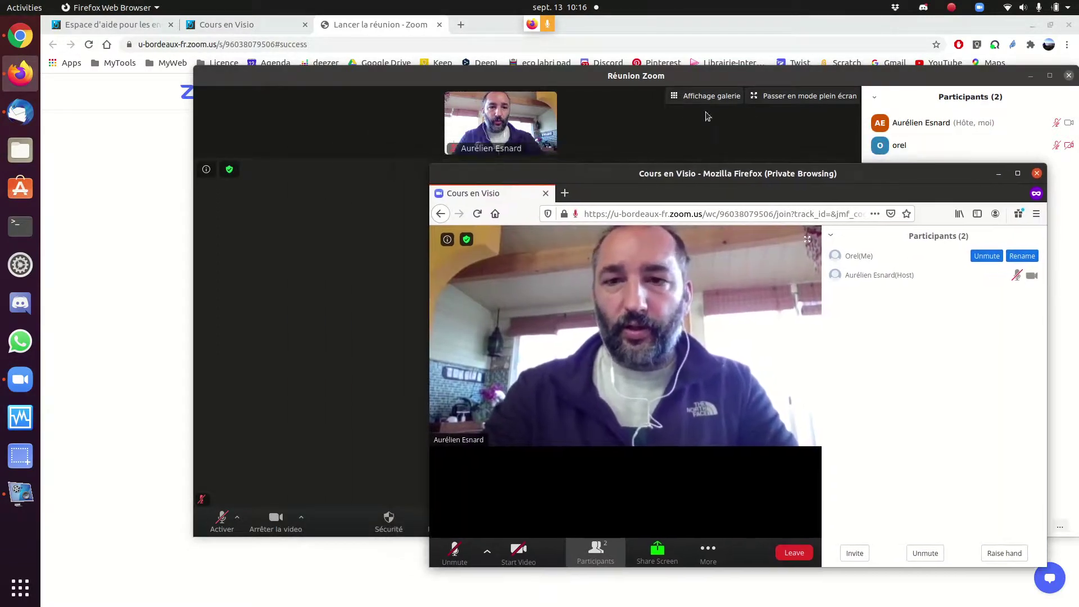
drag(708, 116, 573, 83)
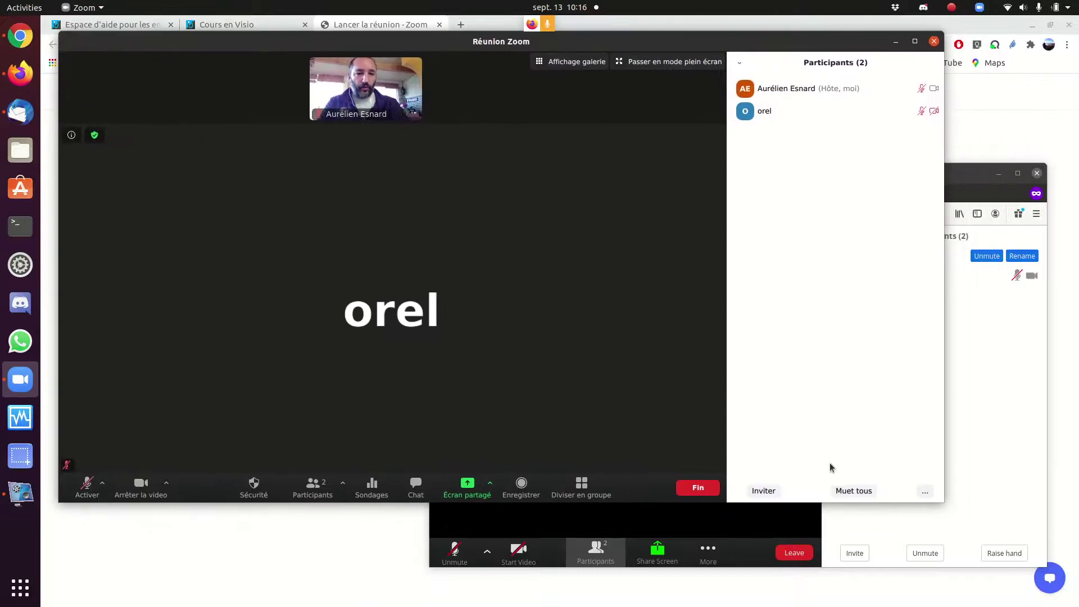
drag(944, 503, 689, 454)
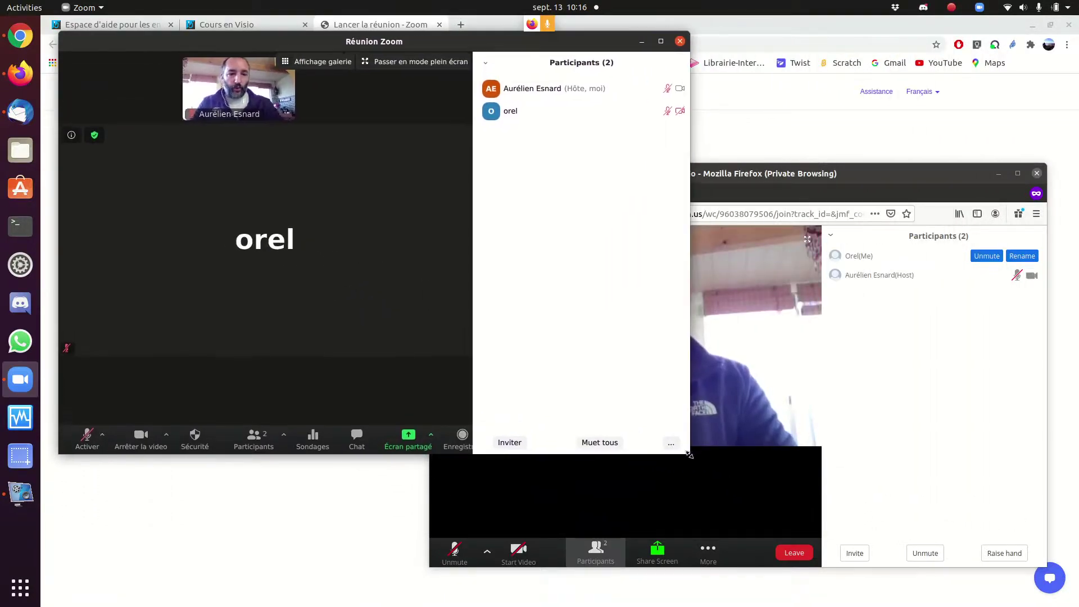
click(1004, 553)
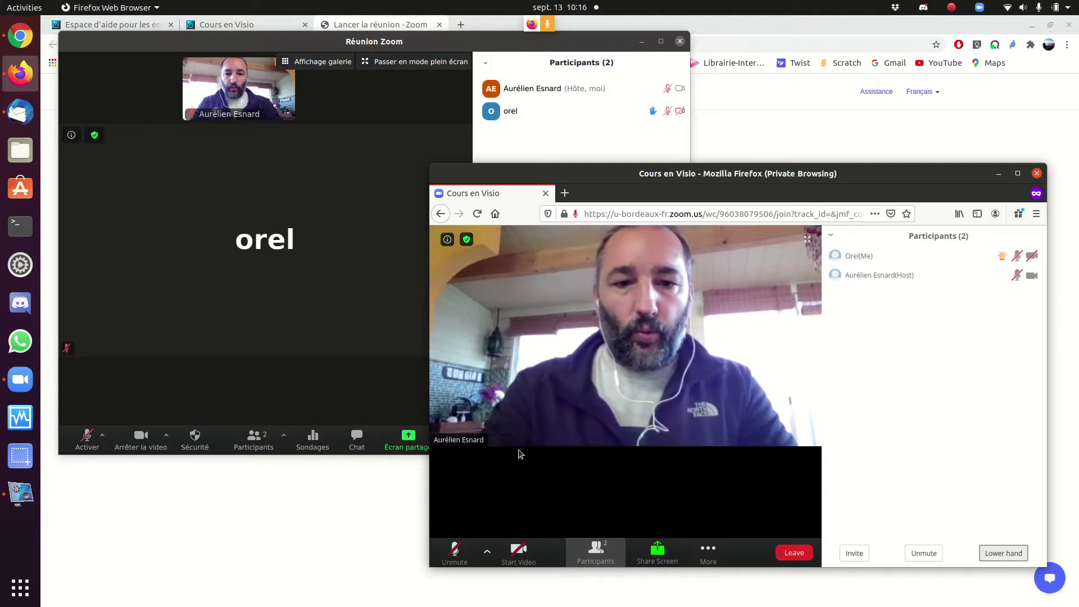
- Open the meeting chat in the host's Zoom window and dismiss the share-screen dialog unused
click(270, 366)
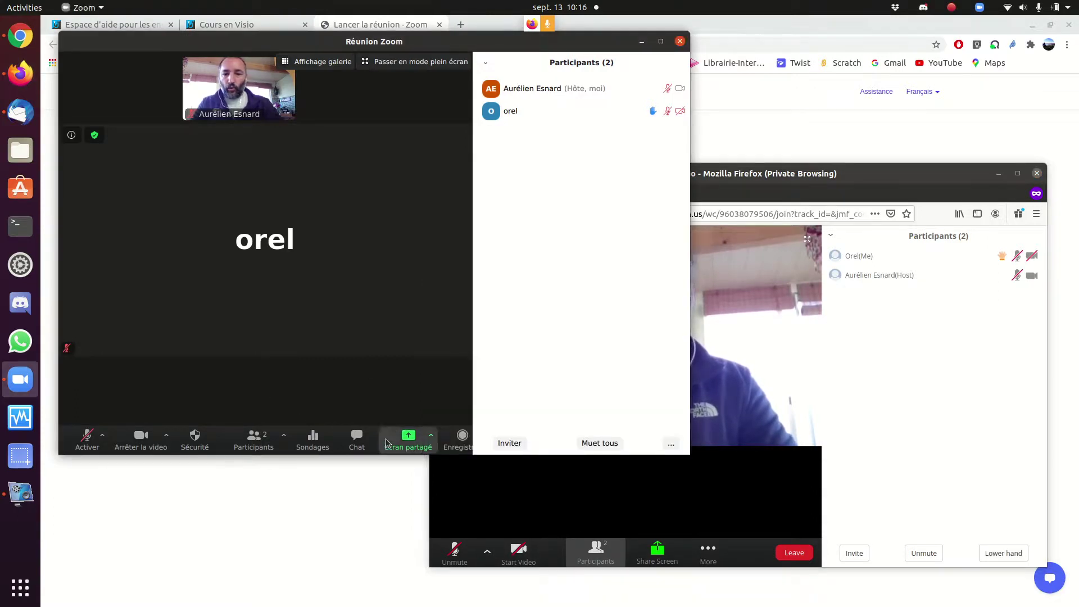
click(358, 444)
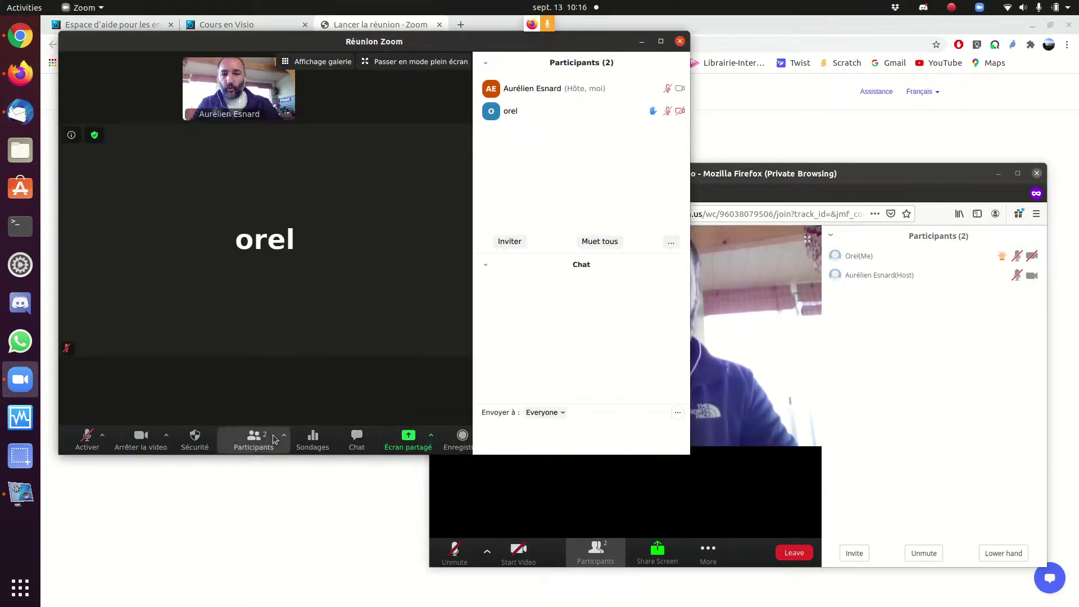
click(412, 441)
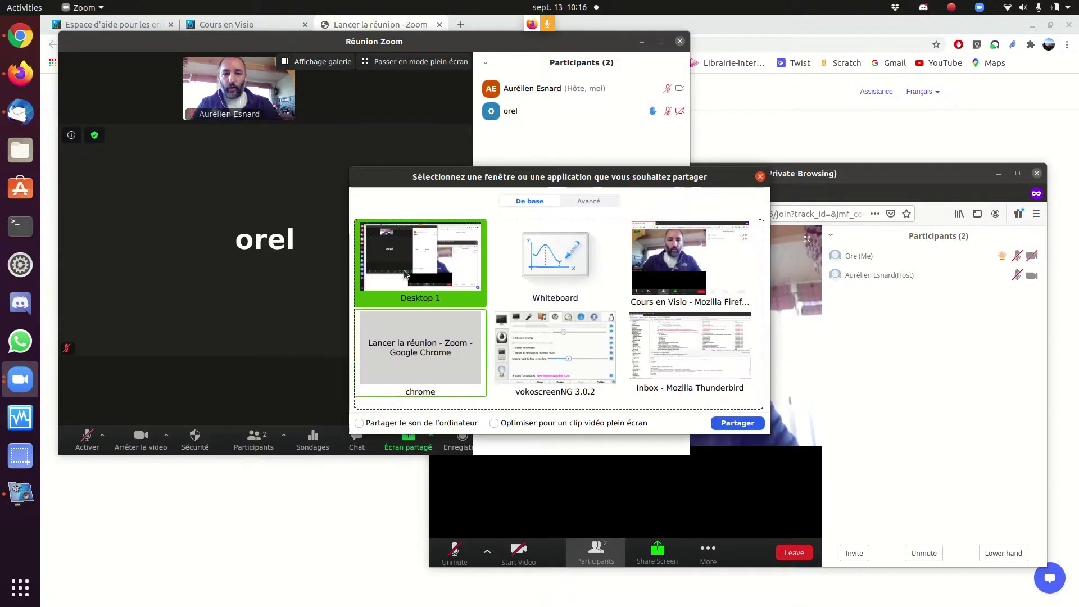
click(760, 177)
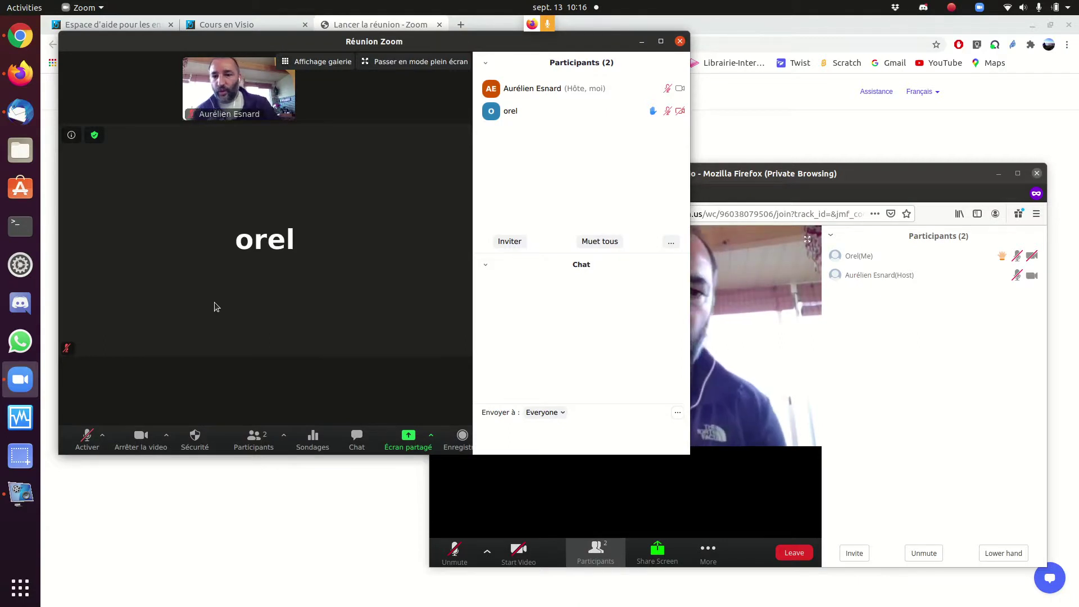
- Exit full screen, open the meeting information details and copy the invitation URL with 'Copier l'URL'
click(71, 135)
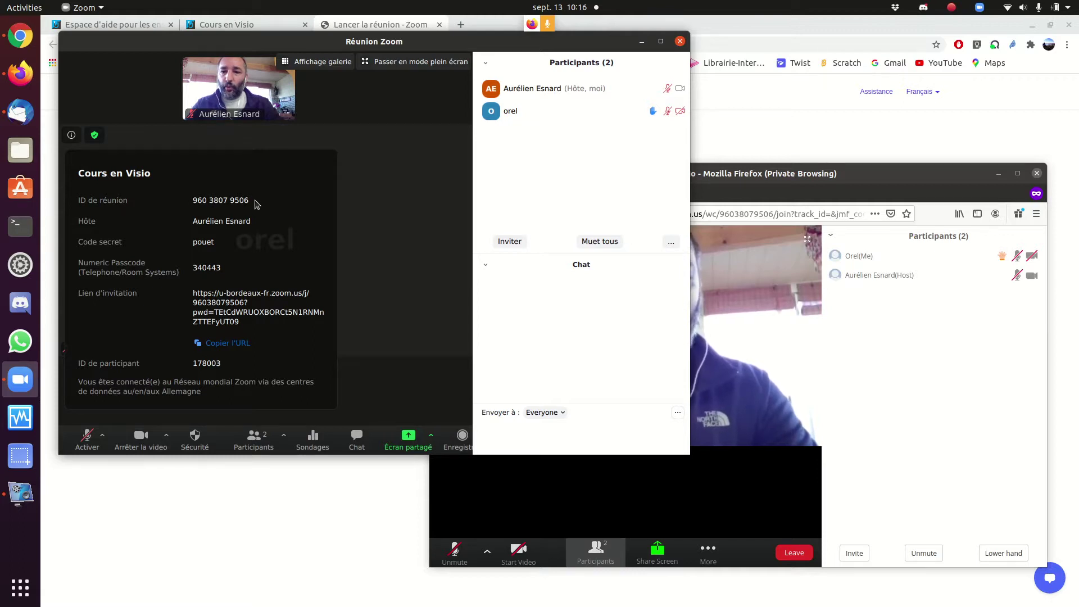
double_click(197, 201)
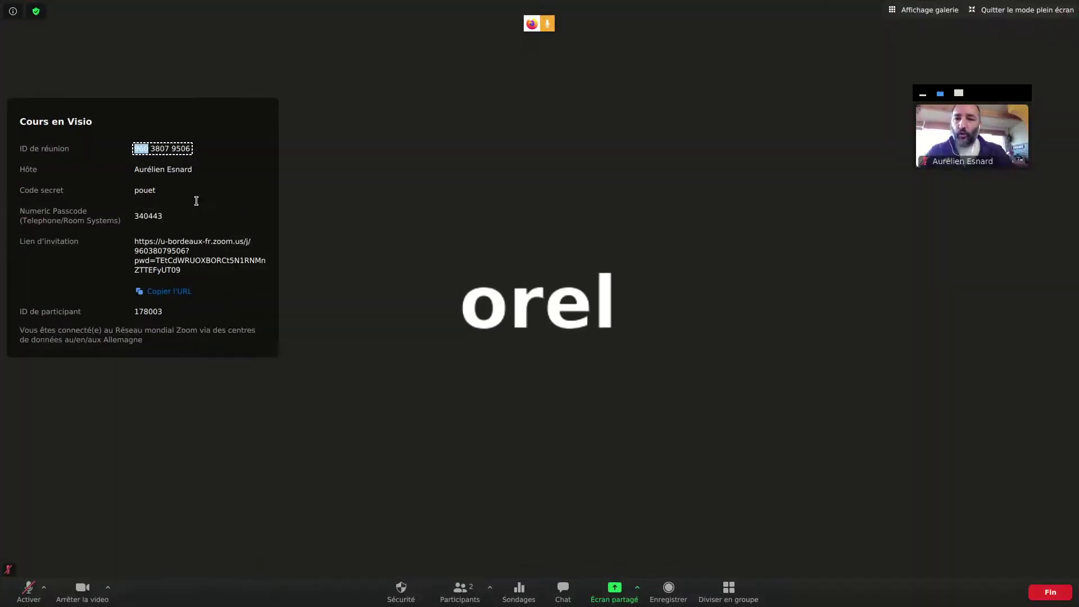
click(168, 150)
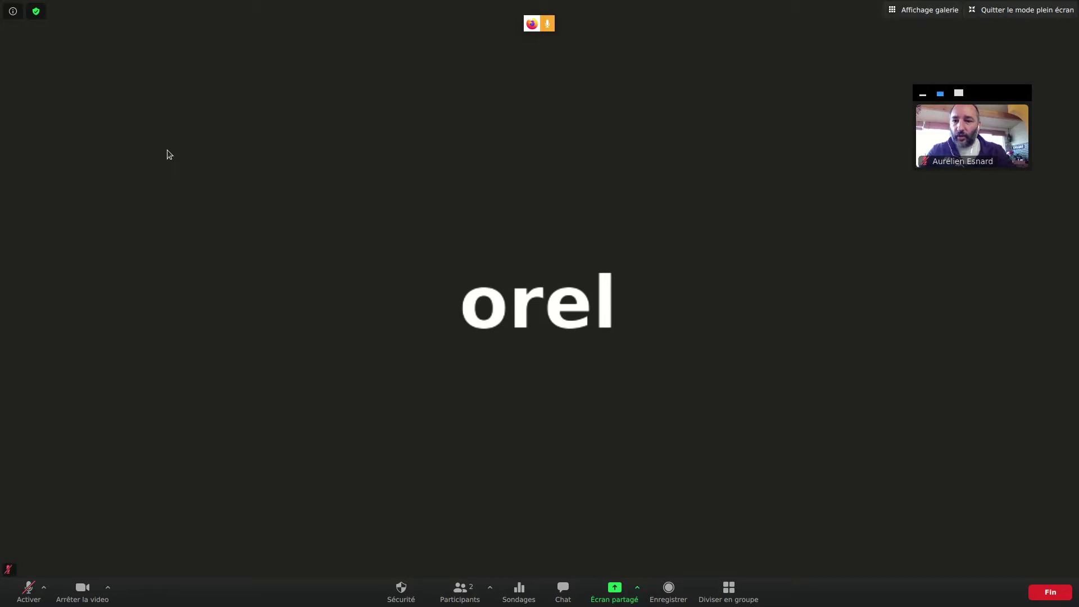
click(14, 12)
click(14, 13)
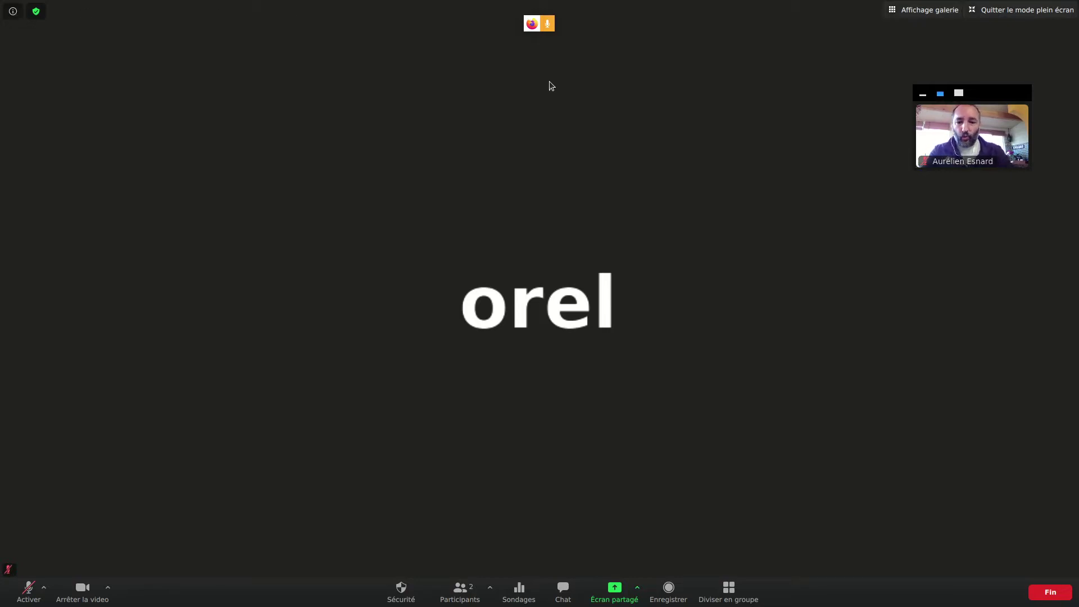
click(1022, 10)
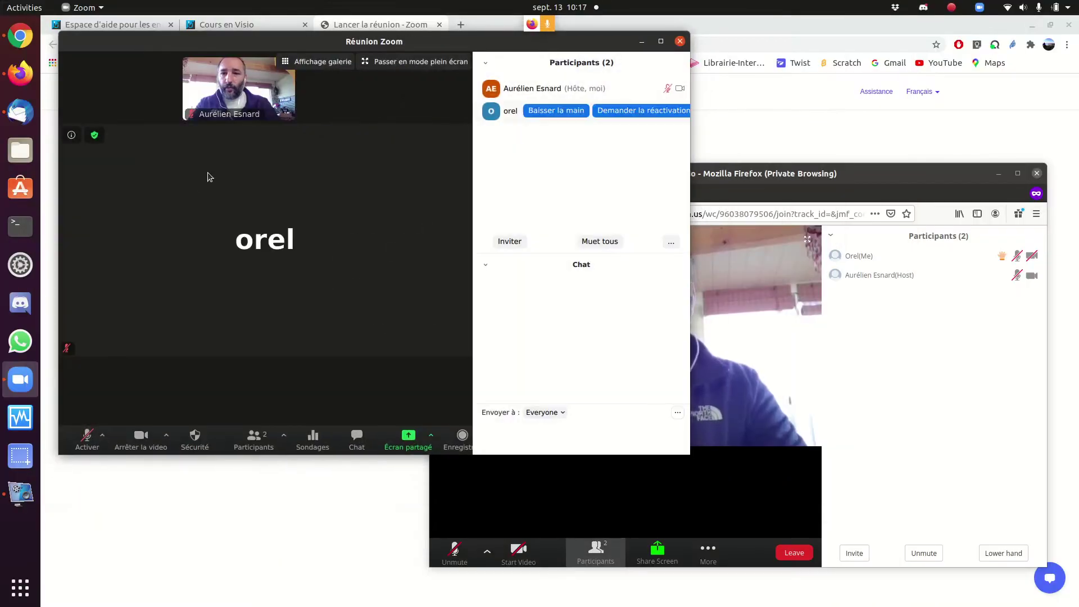
click(71, 135)
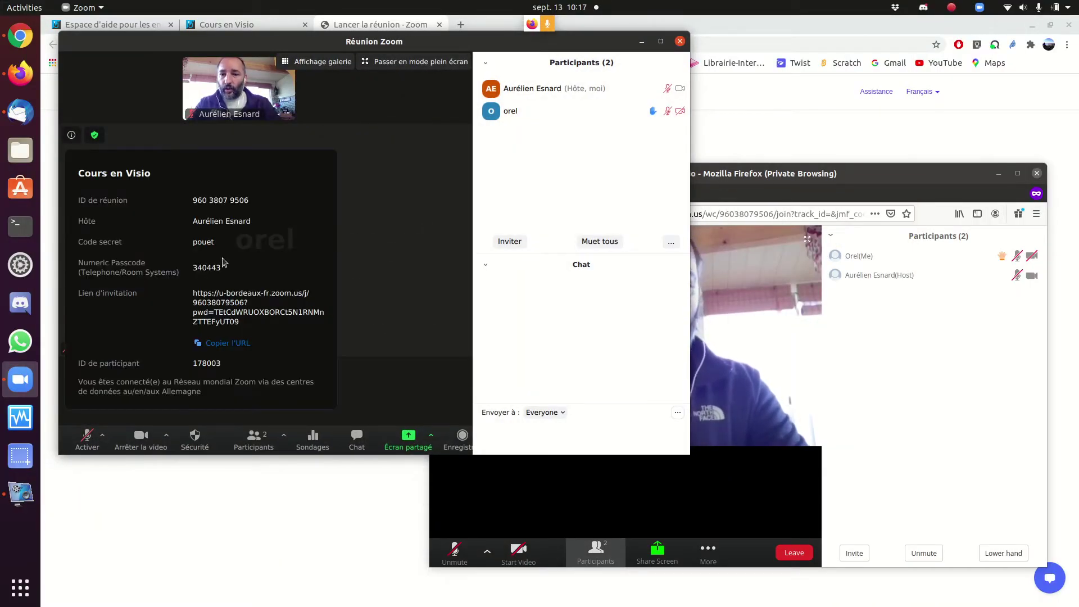
click(225, 344)
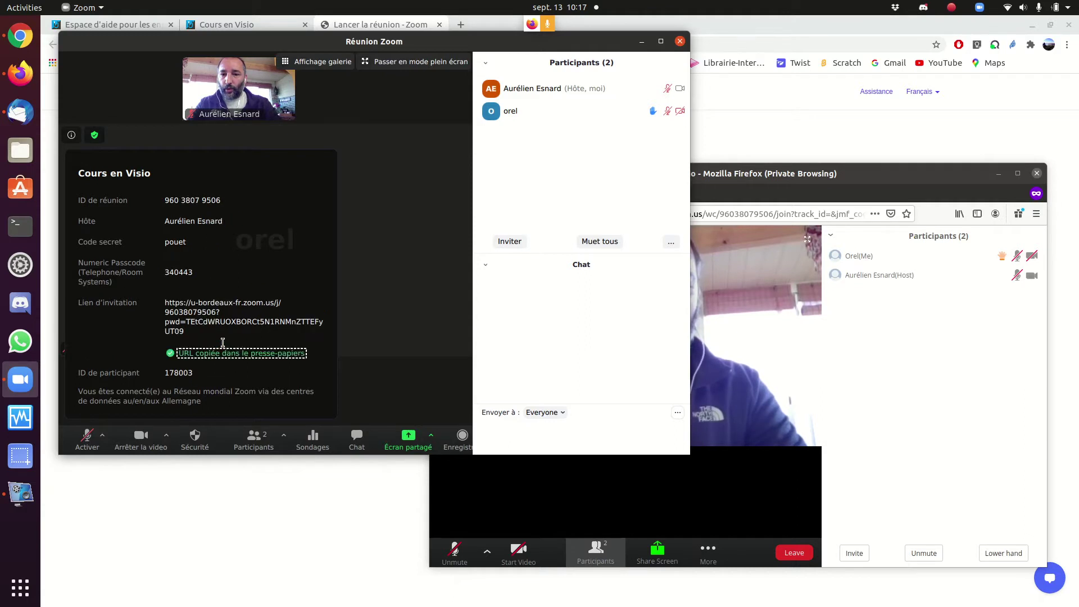